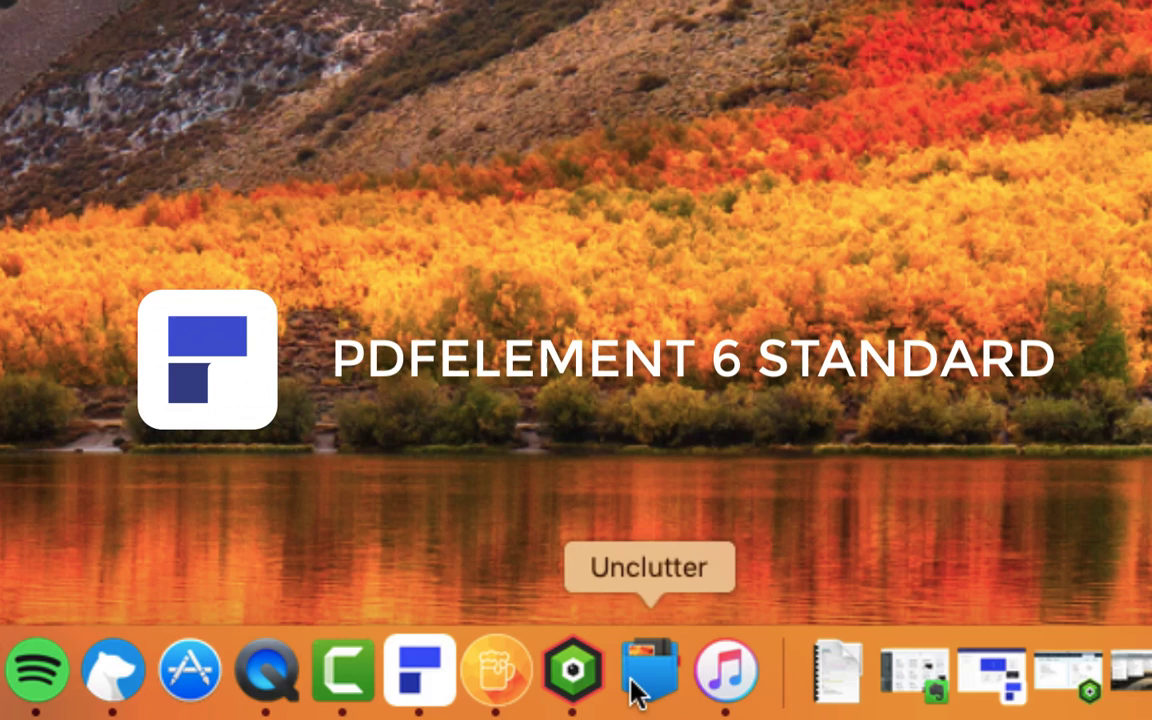
Launch PDFelement and open the Course Syllabus | Essential Productivity Pack PDF
left_click(419, 672)
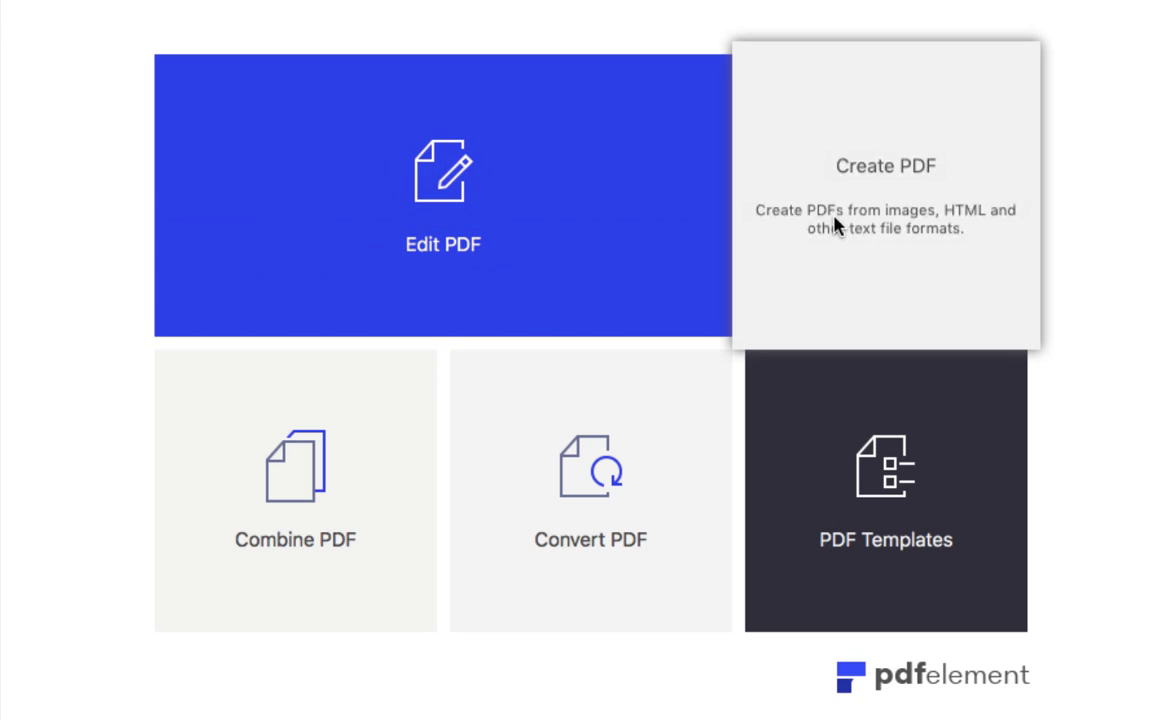
left_click(897, 162)
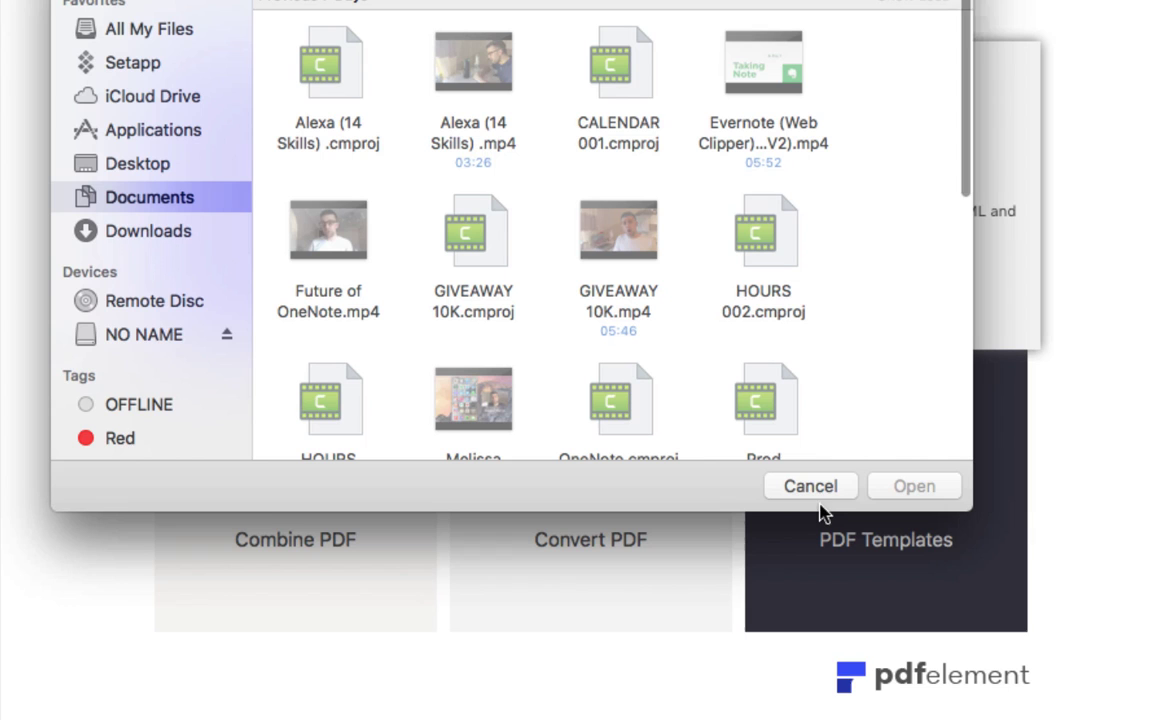
scroll(300, 300, "down", 10)
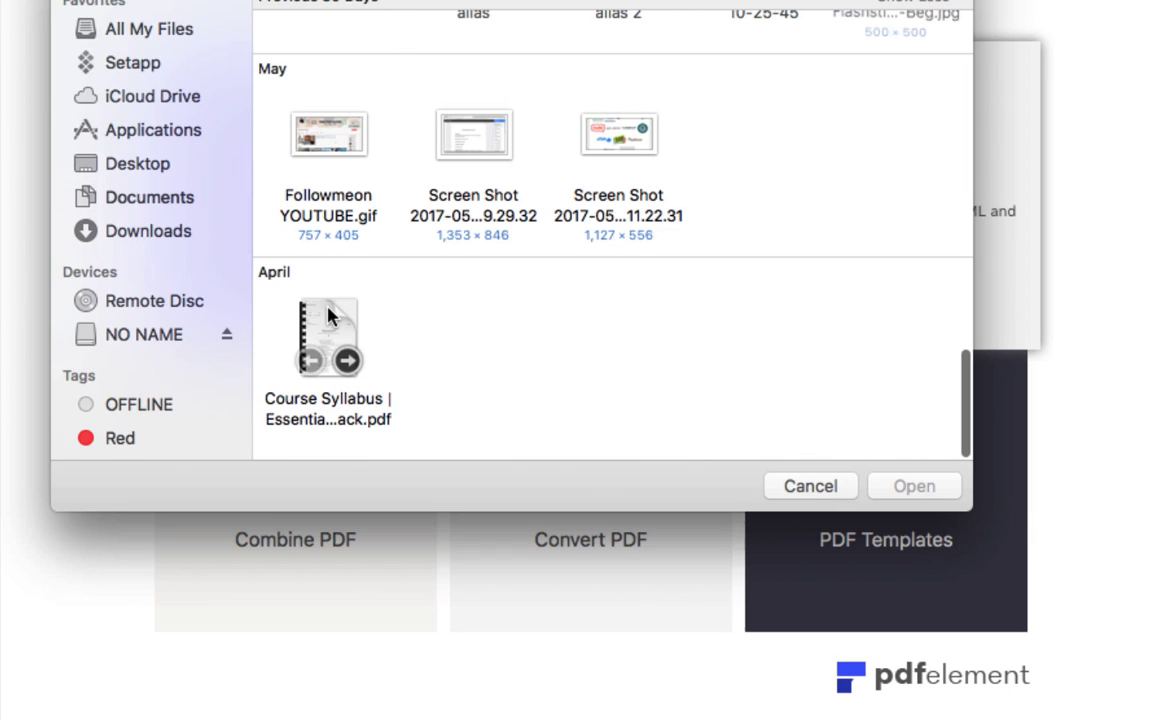
left_click(322, 335)
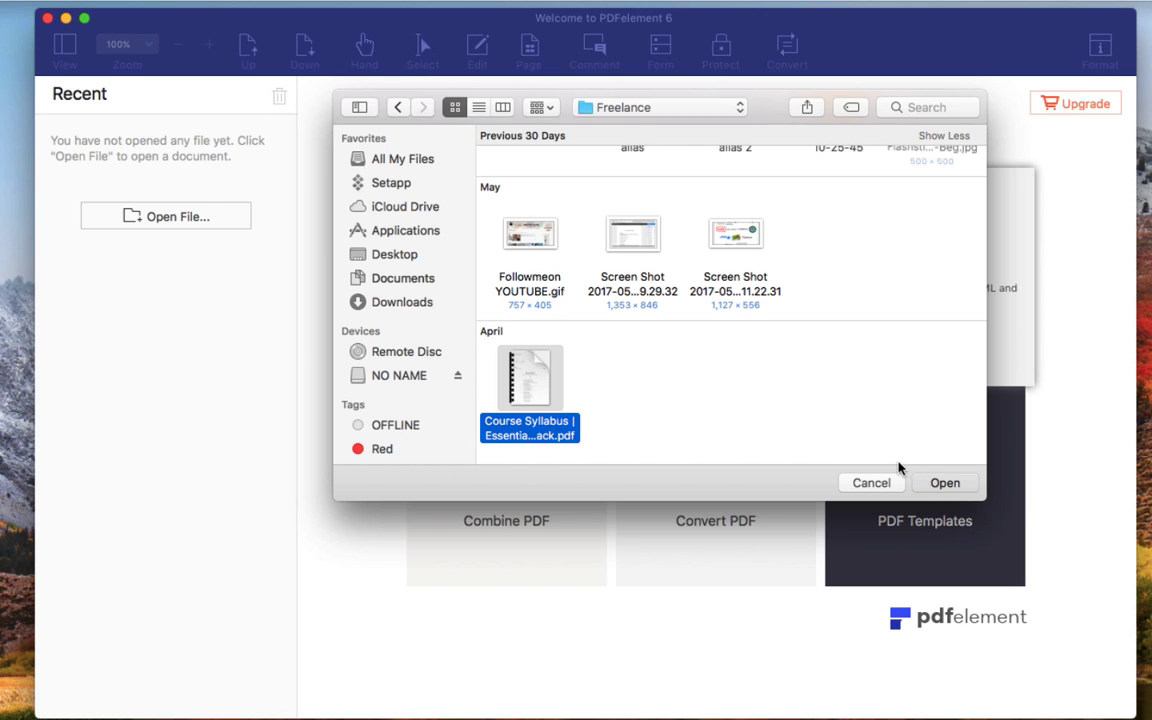
key("Return")
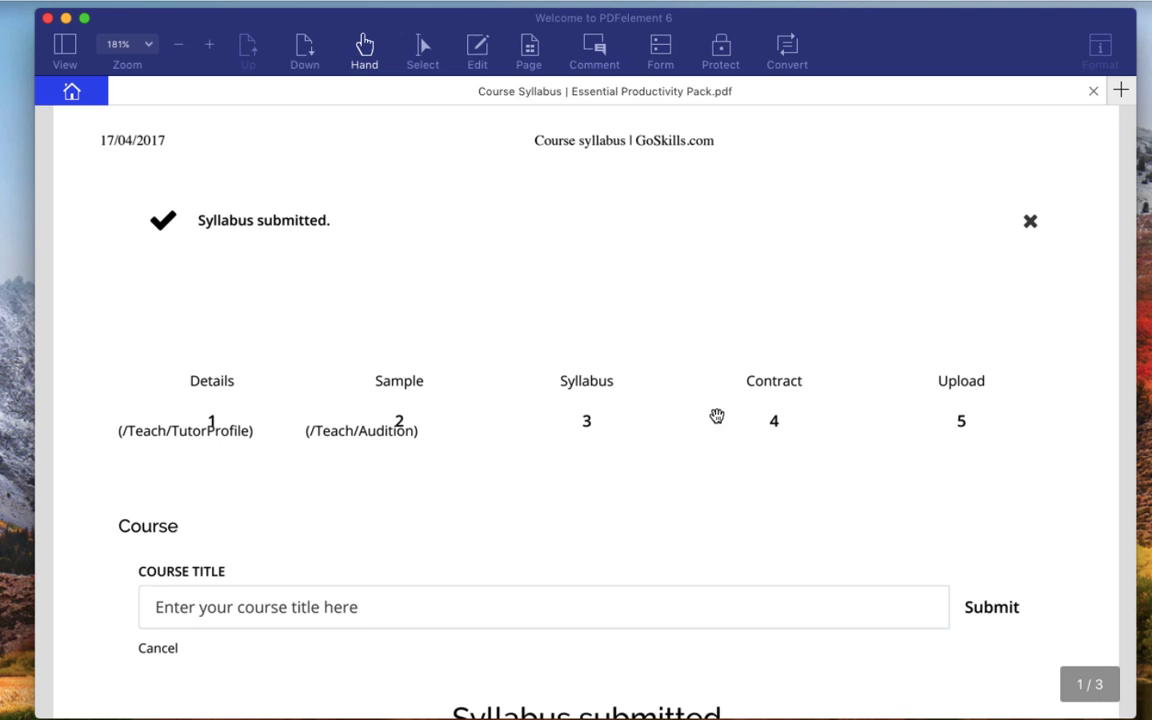
Scroll through the syllabus, then start adding a new text box in Edit mode
scroll(684, 416, "down", 5)
scroll(684, 416, "down", 5)
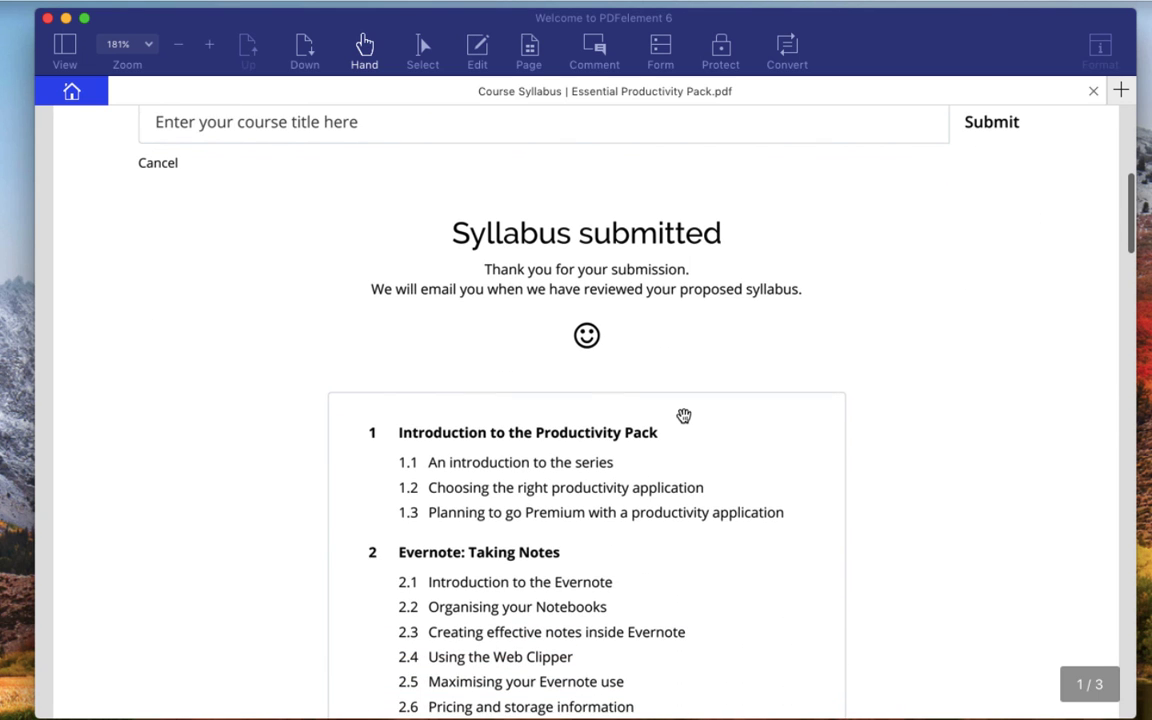
scroll(684, 414, "up", 1)
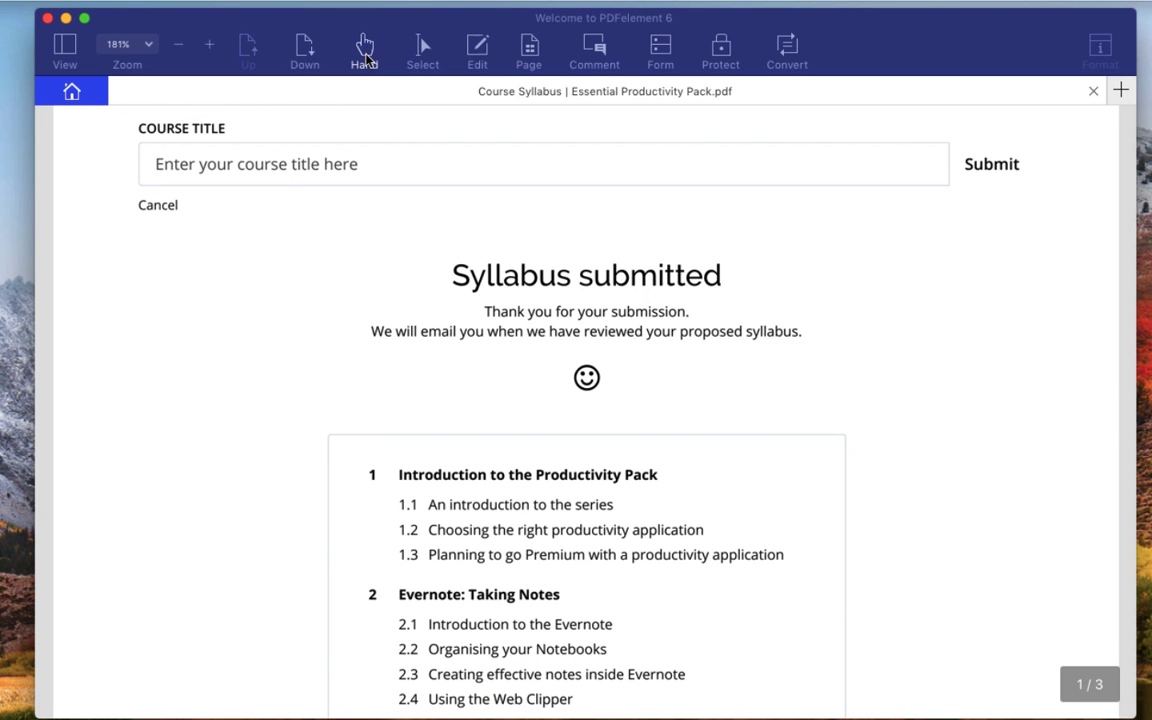
left_click(478, 50)
left_click(338, 122)
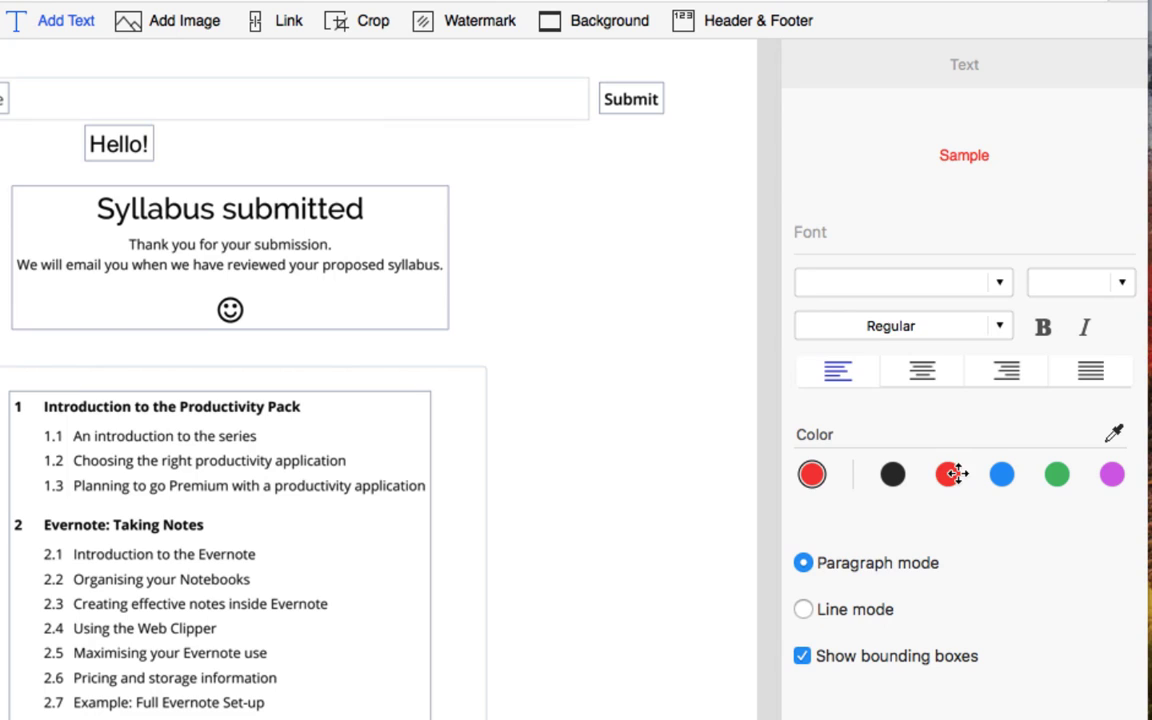
Make the Hello! text box's text green
left_click(113, 139)
key("super+a")
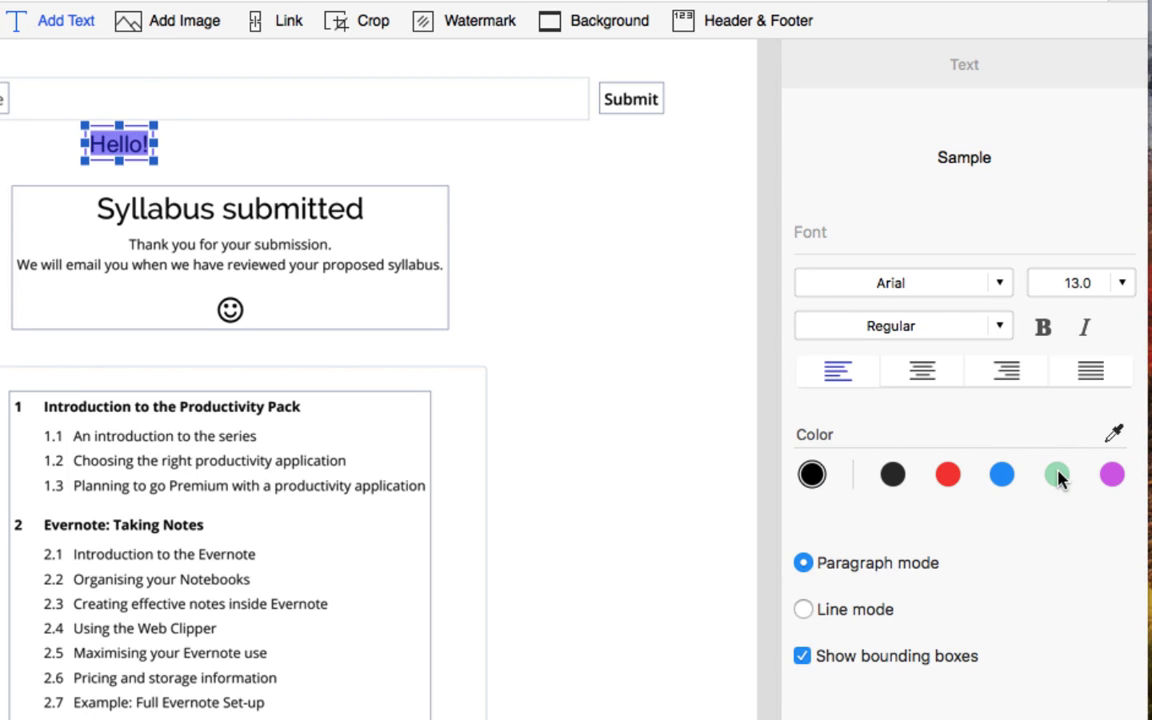
left_click(1057, 474)
left_click(531, 181)
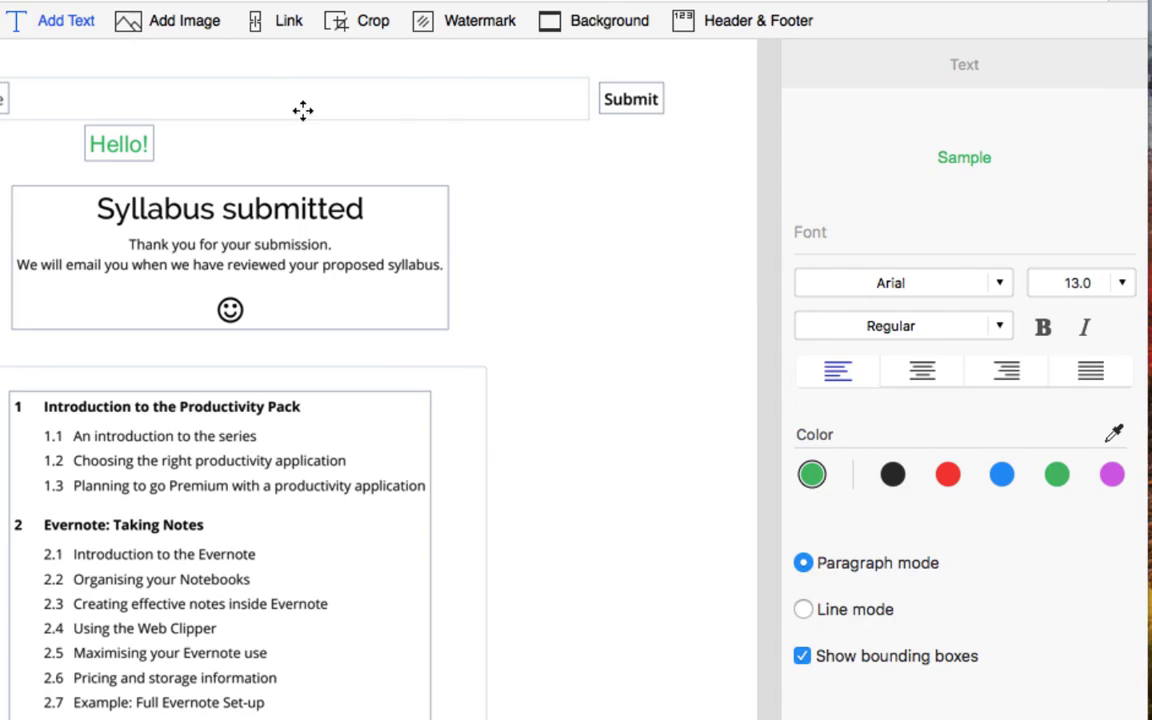
Insert the city photo, move it further right, and shrink it upward
left_click(184, 20)
left_click(791, 375)
left_click(0, 168)
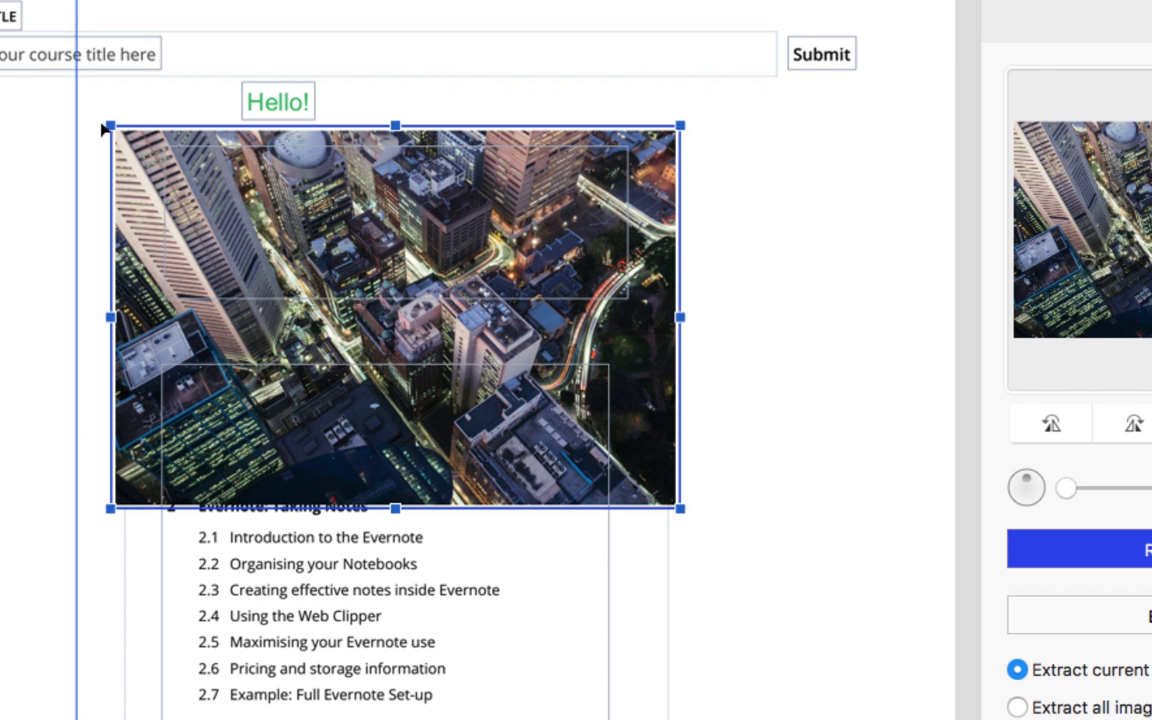
left_click_drag(104, 128, 622, 278)
left_click_drag(684, 328, 684, 172)
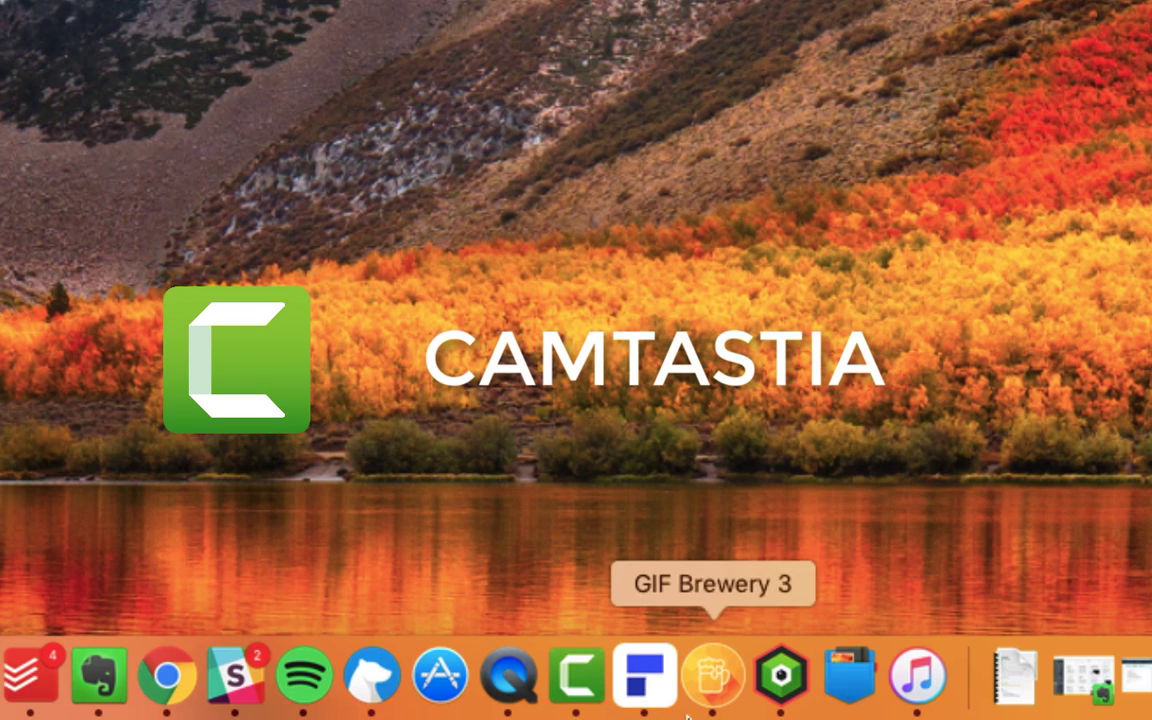
Open the OneNote.cmproj project from Camtasia's Dock menu and set the playhead to 19:27
right_click(583, 680)
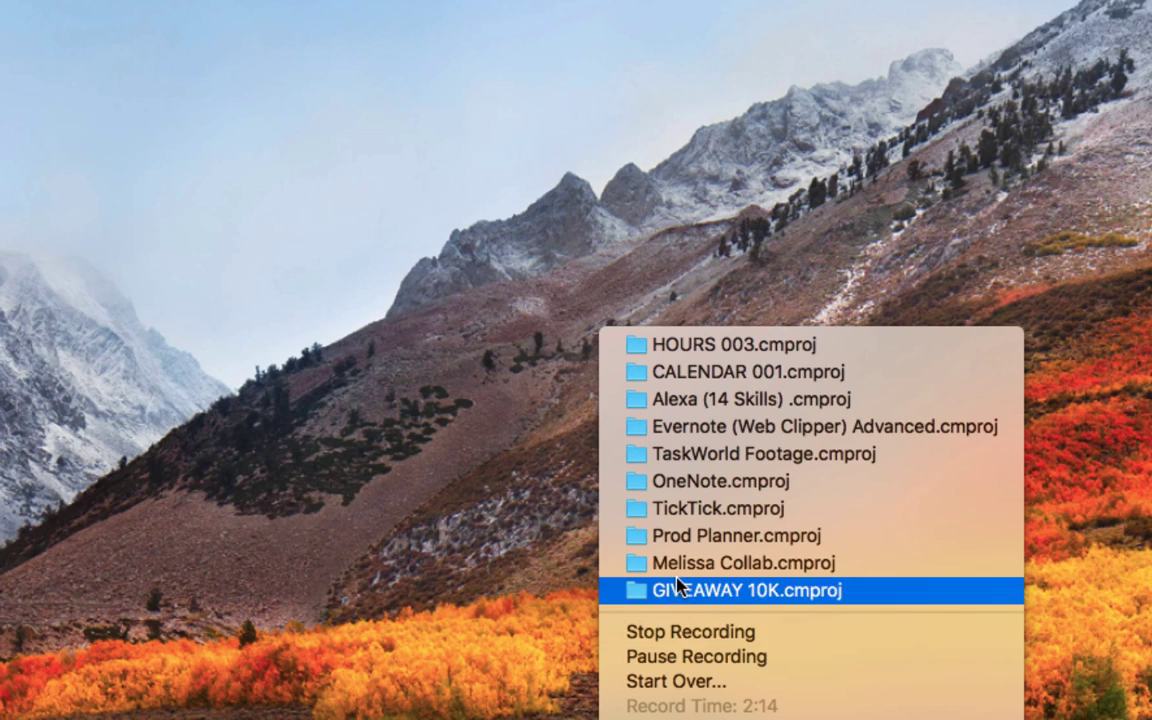
left_click(700, 481)
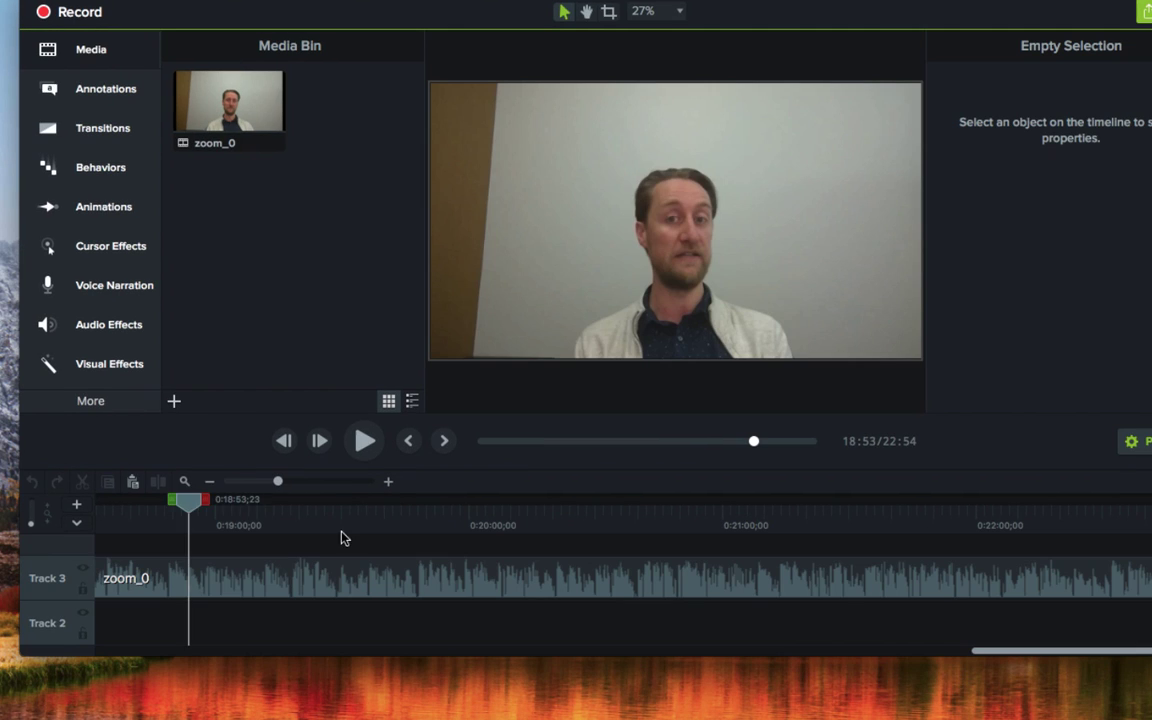
left_click(376, 524)
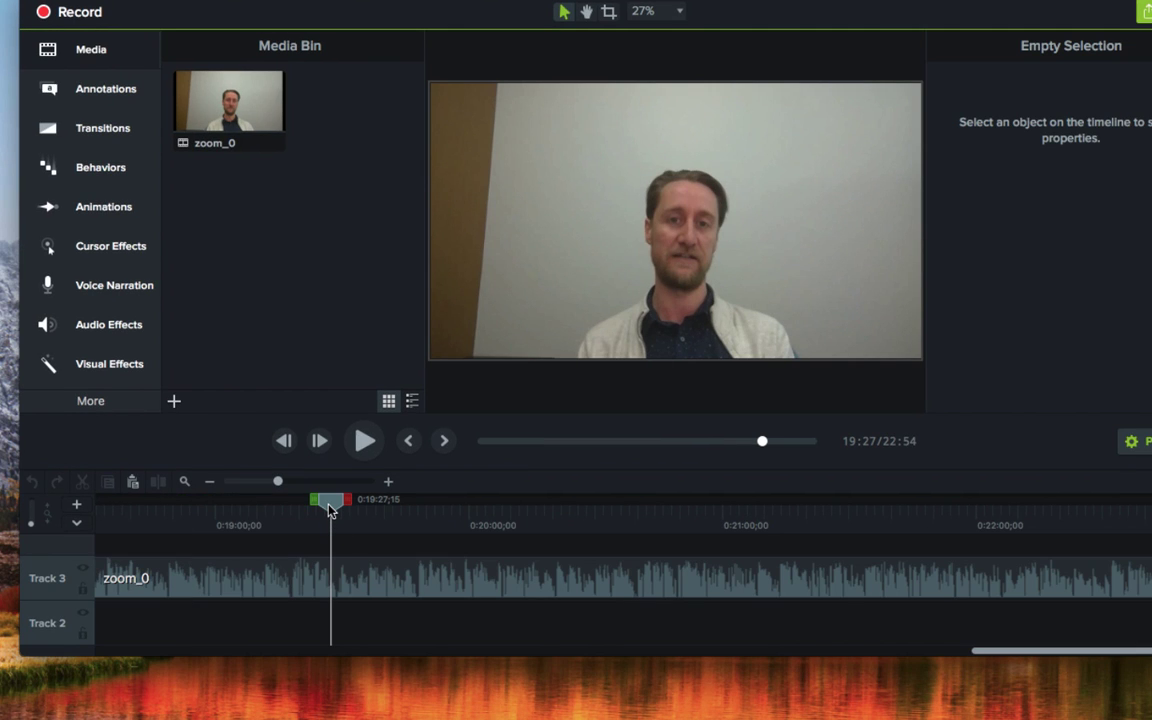
right_click(330, 510)
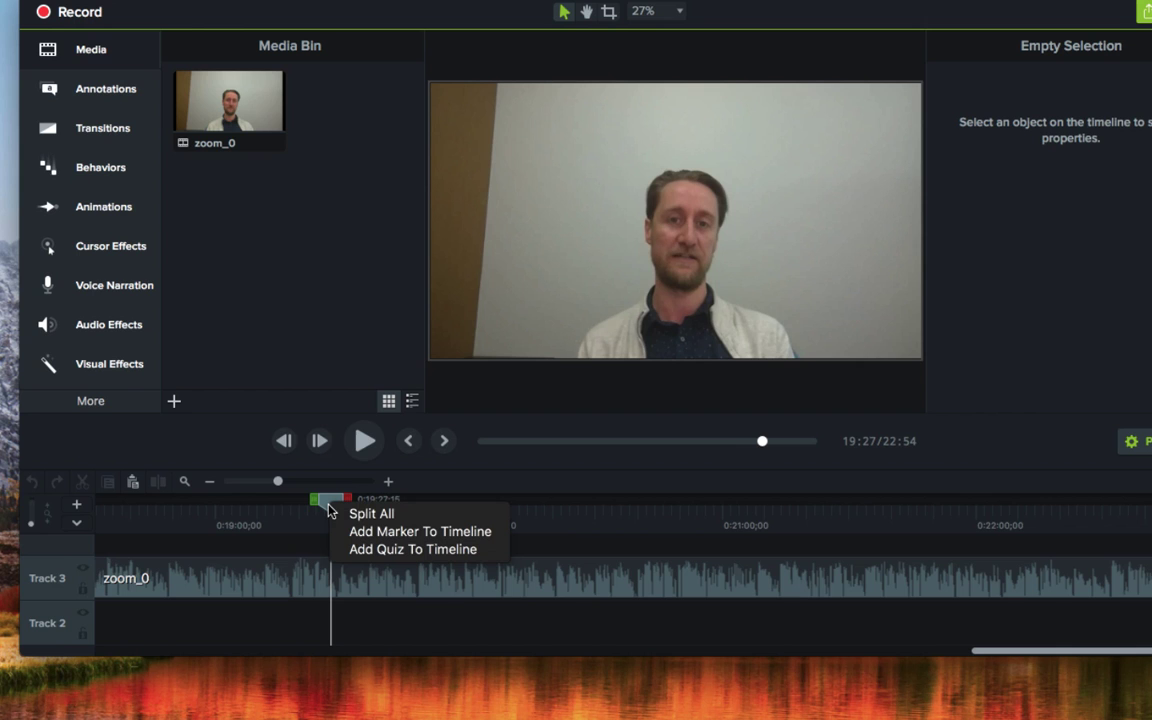
left_click(121, 338)
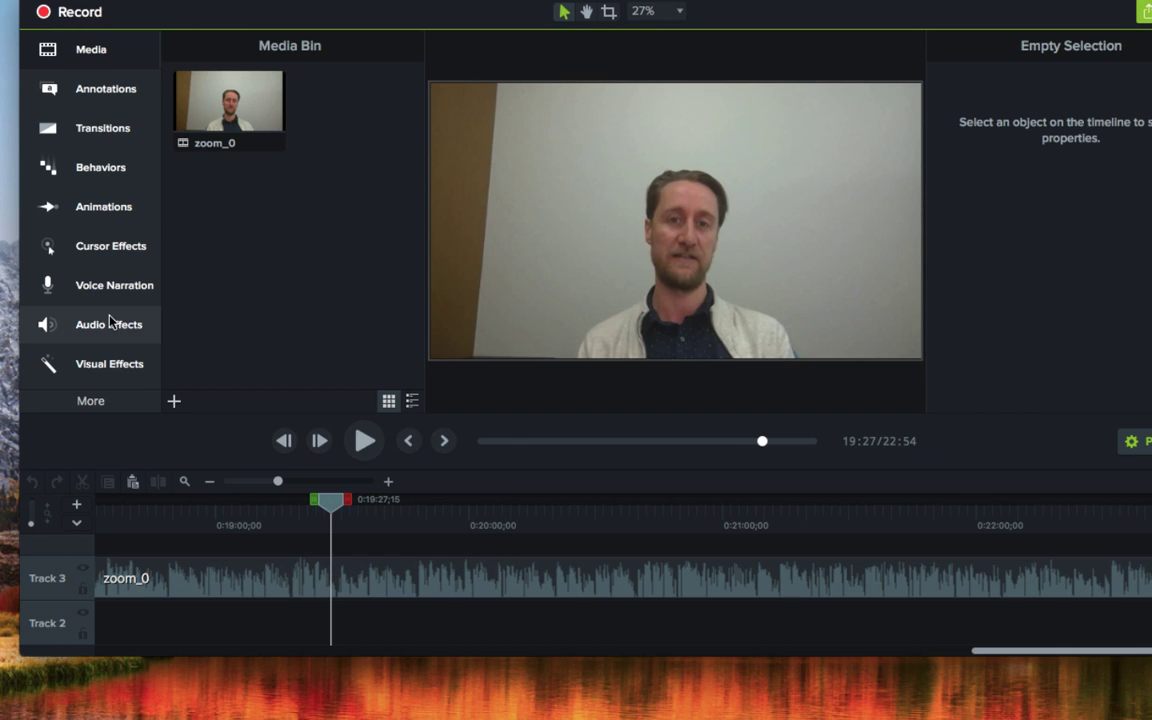
Browse audio effects, voice narration and visual effects, trying then abandoning Window Spotlight
left_click(108, 324)
left_click(108, 290)
left_click(110, 364)
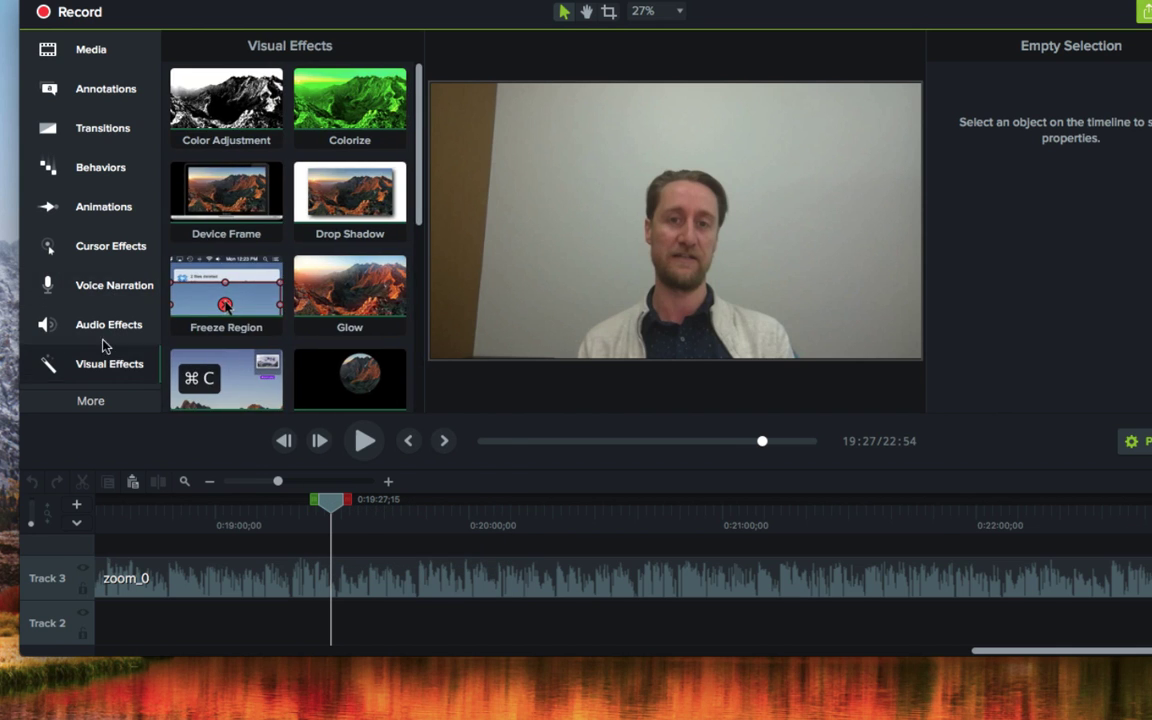
scroll(287, 263, "down", 5)
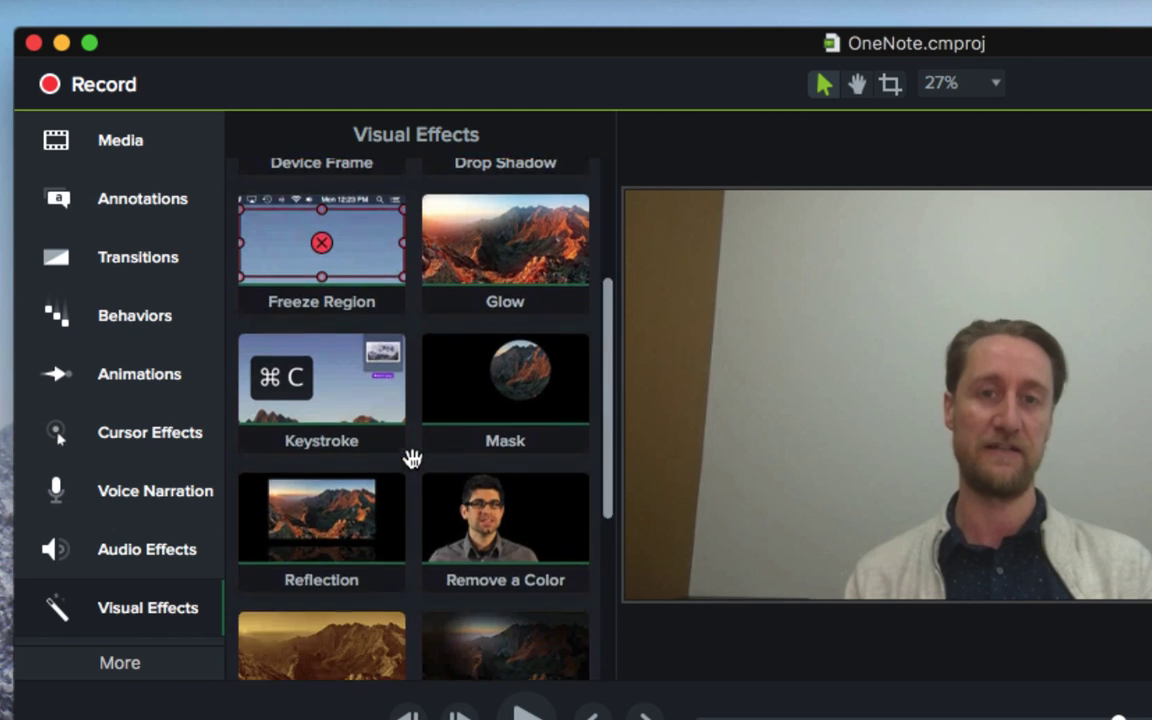
scroll(412, 458, "down", 5)
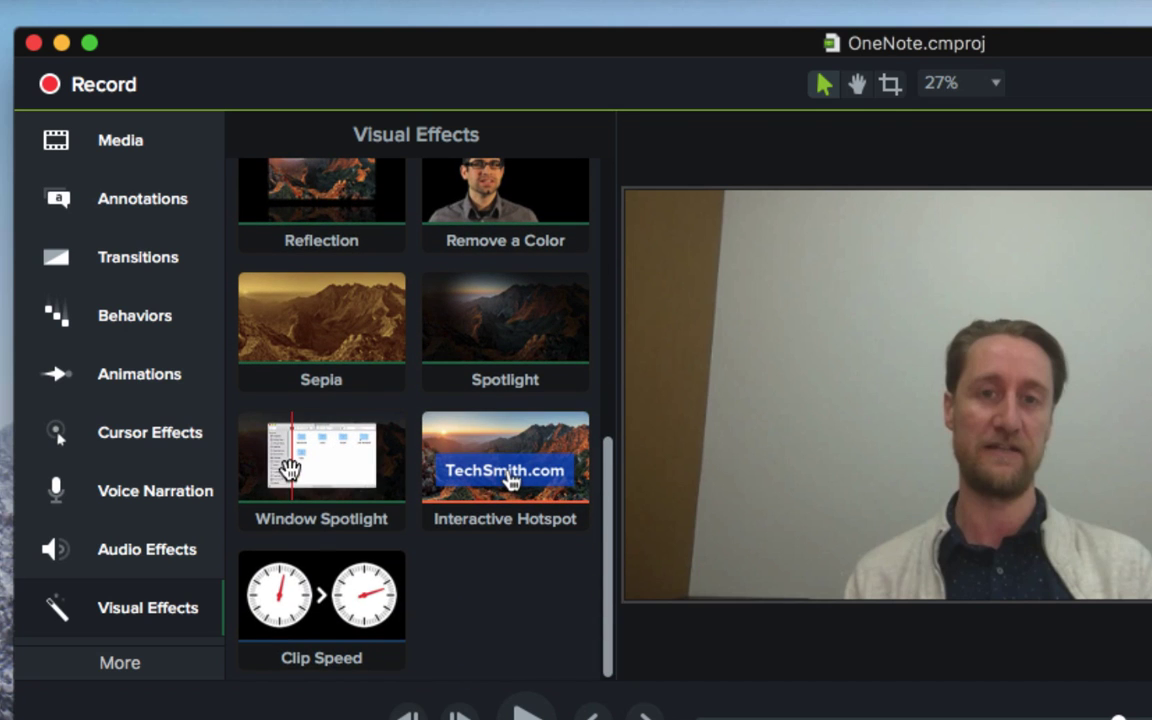
left_click_drag(288, 468, 430, 715)
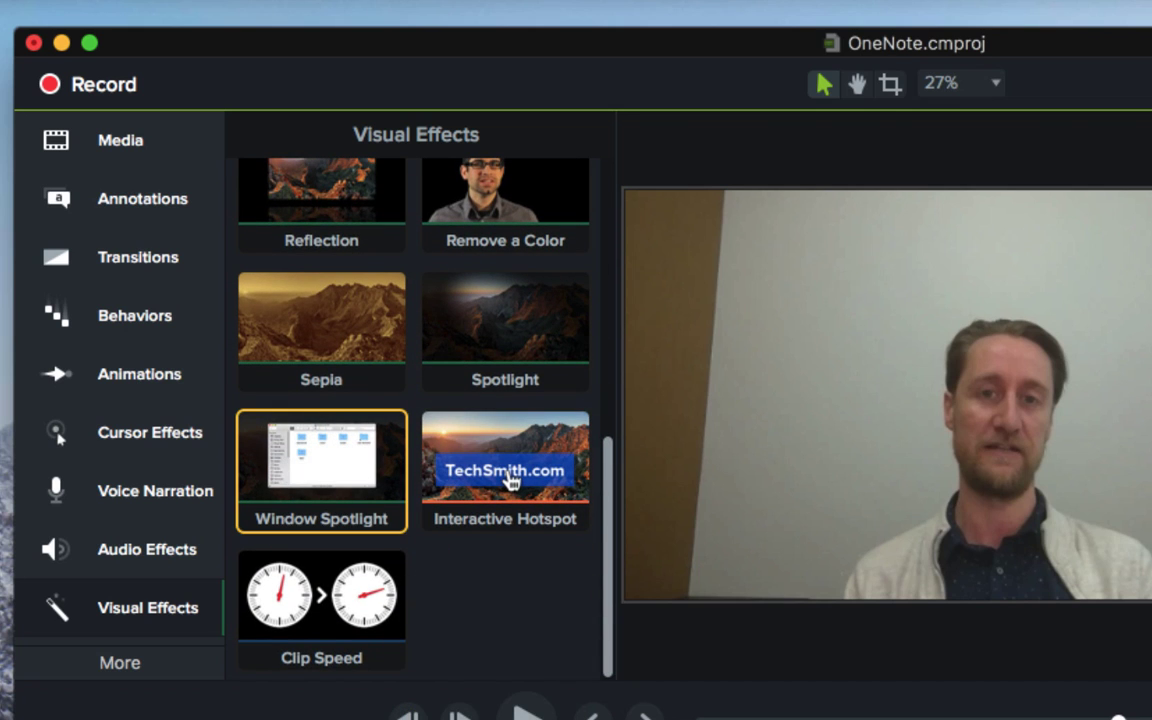
left_click_drag(400, 670, 329, 465)
Browse the media bin, callout, shape and blur annotations, transitions and behavior presets
left_click(72, 138)
left_click(100, 192)
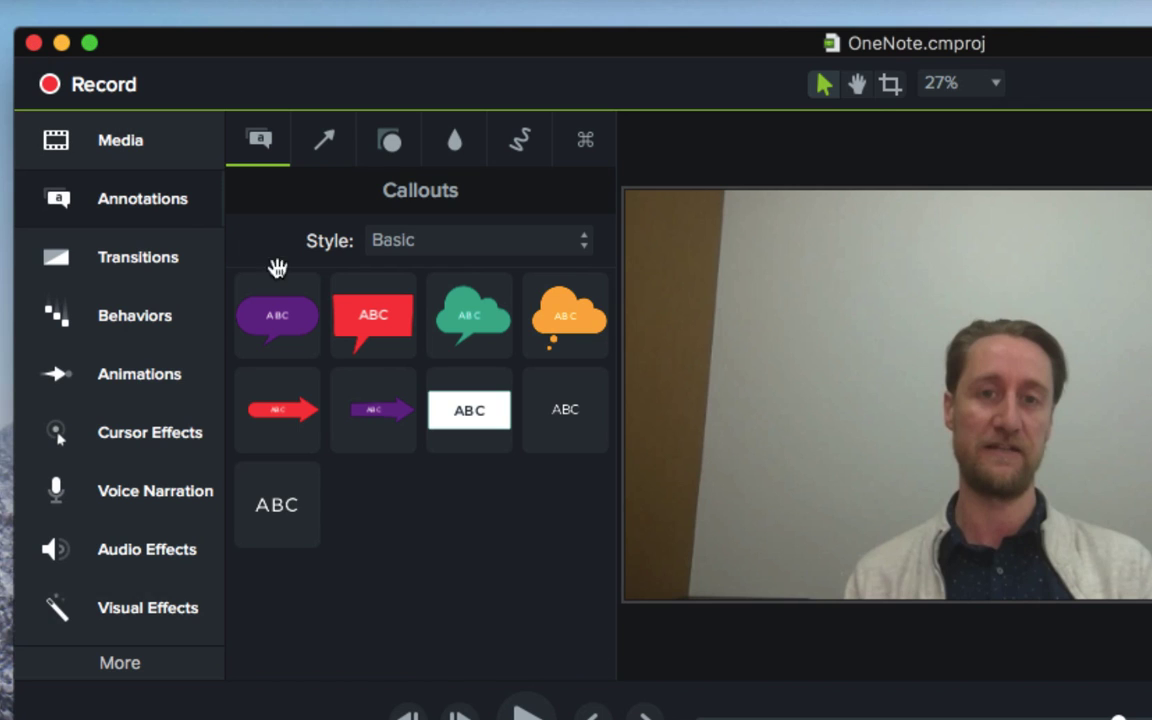
left_click(389, 145)
left_click(453, 146)
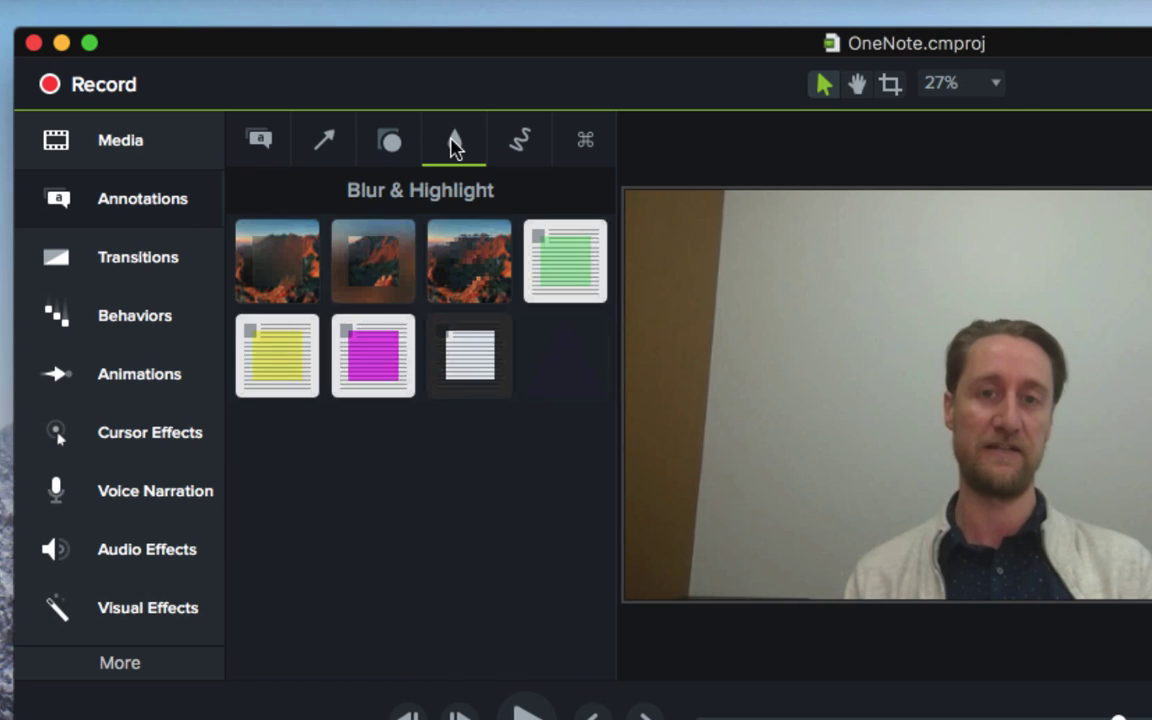
left_click(159, 274)
left_click(160, 312)
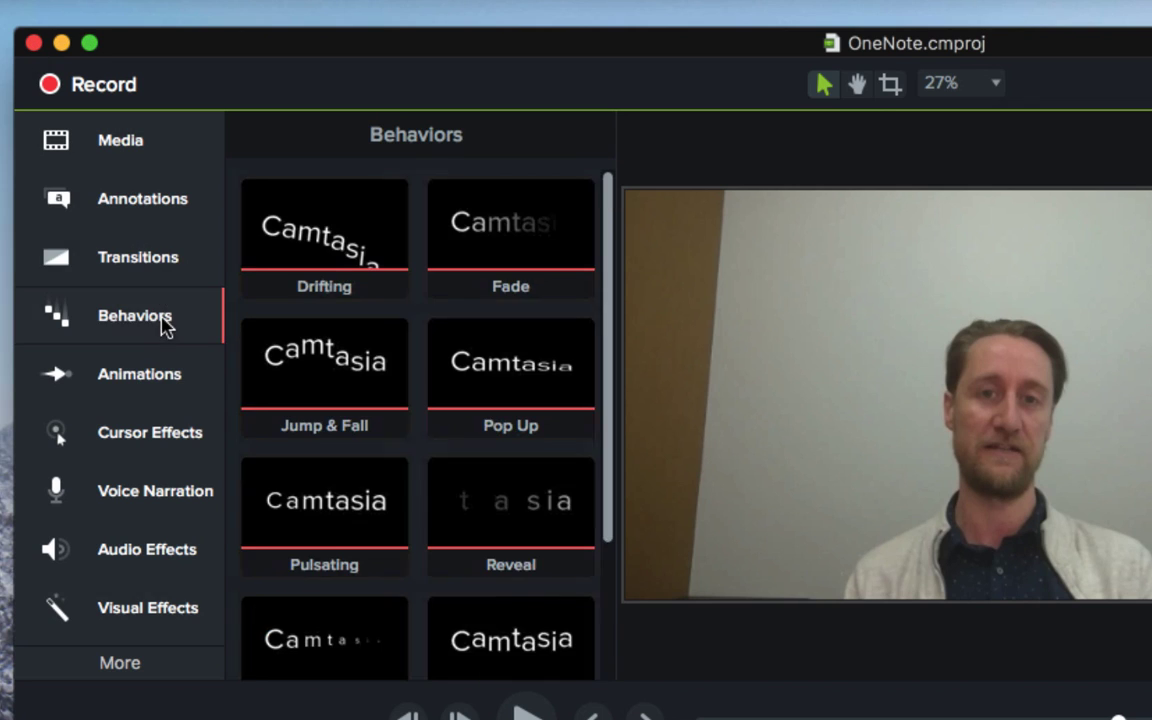
Close the Camtasia project window, then check playhead options, audio effects, narration and visual effects
left_click(33, 42)
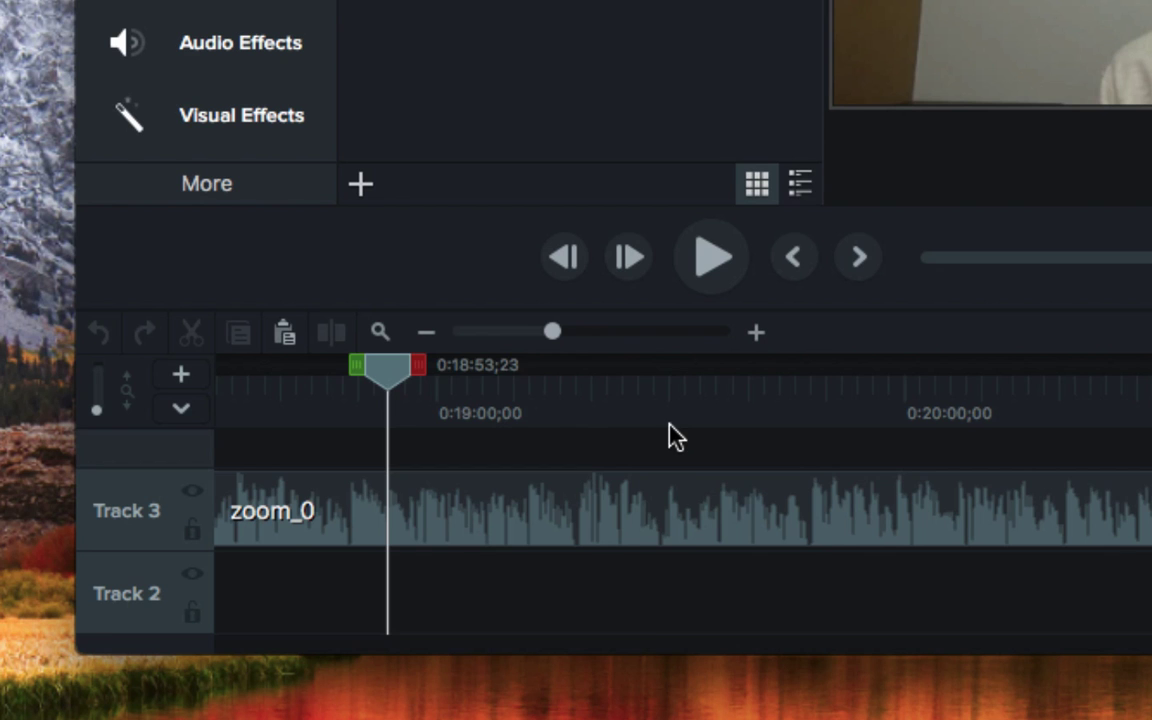
left_click(650, 415)
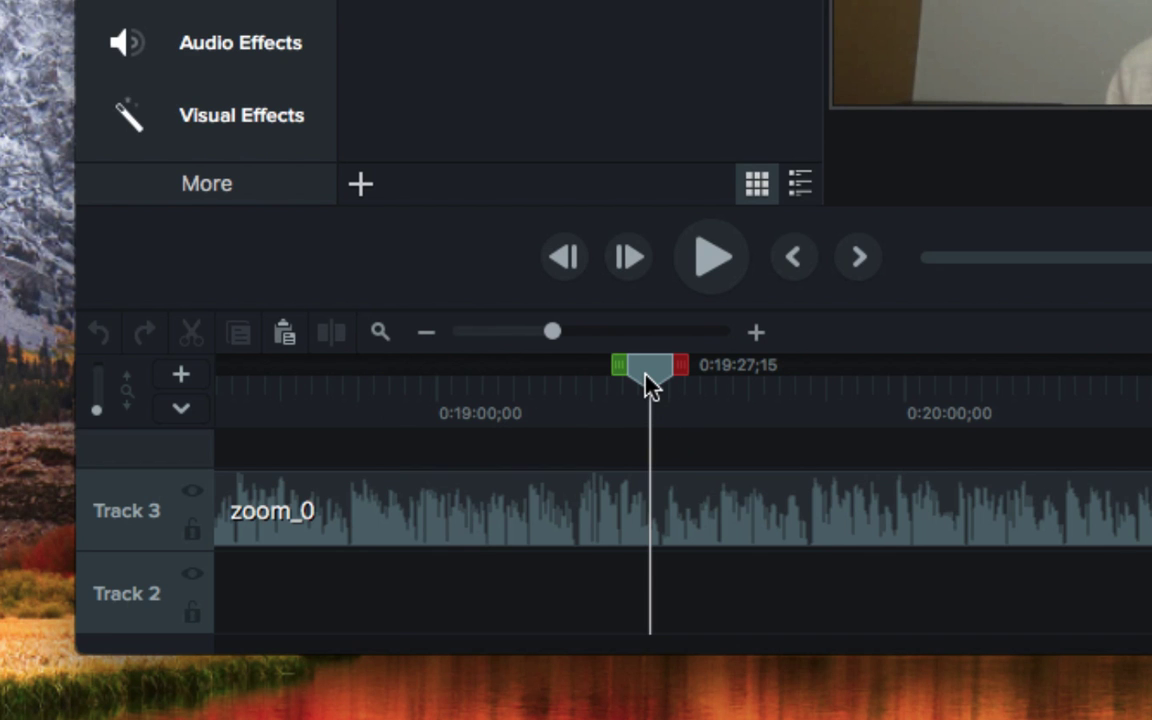
right_click(646, 385)
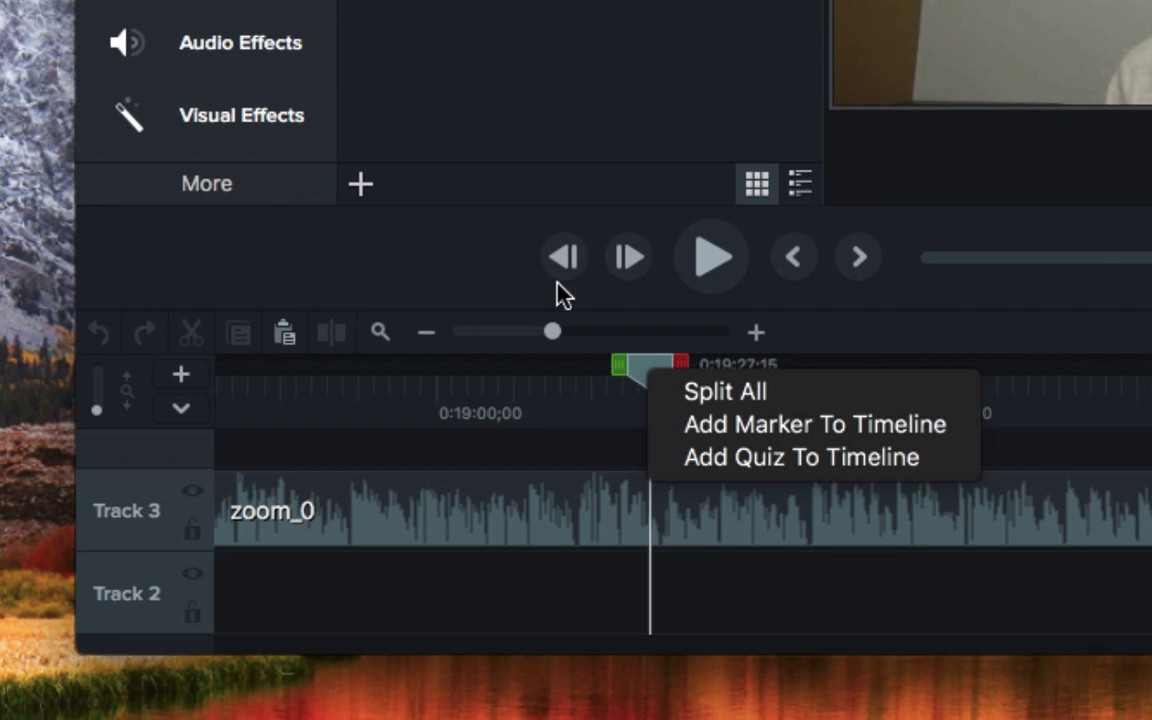
left_click(240, 35)
left_click(215, 3)
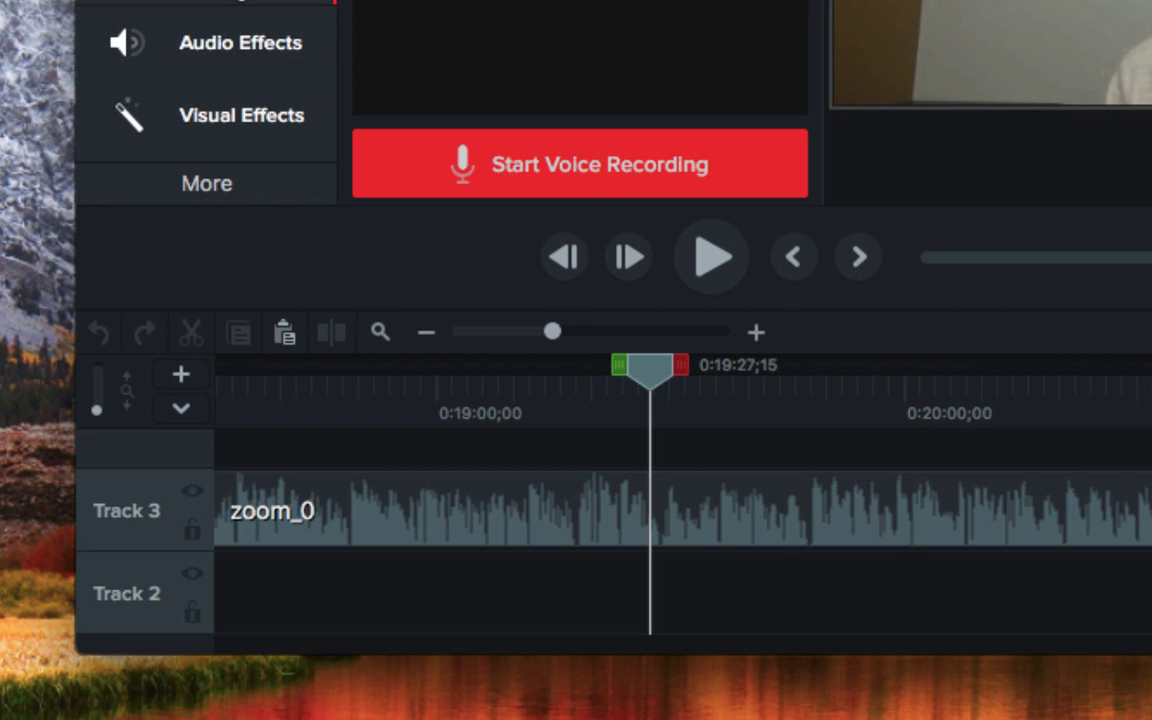
left_click(240, 115)
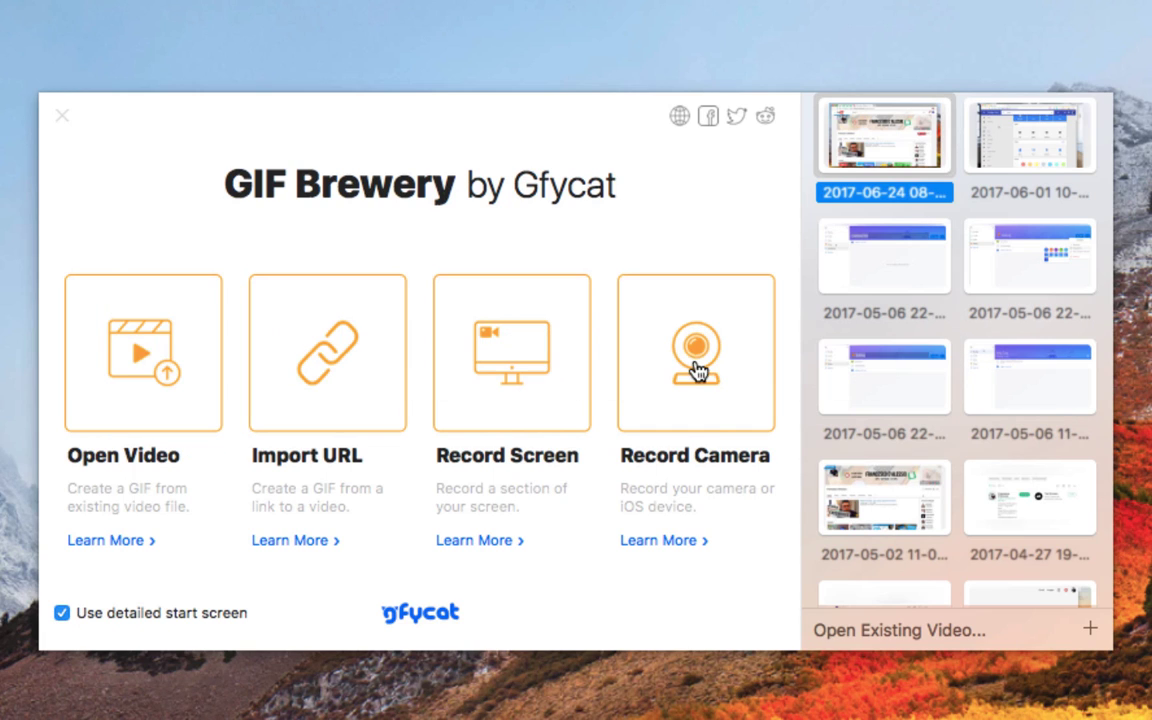
left_click(869, 257)
left_click(1000, 170)
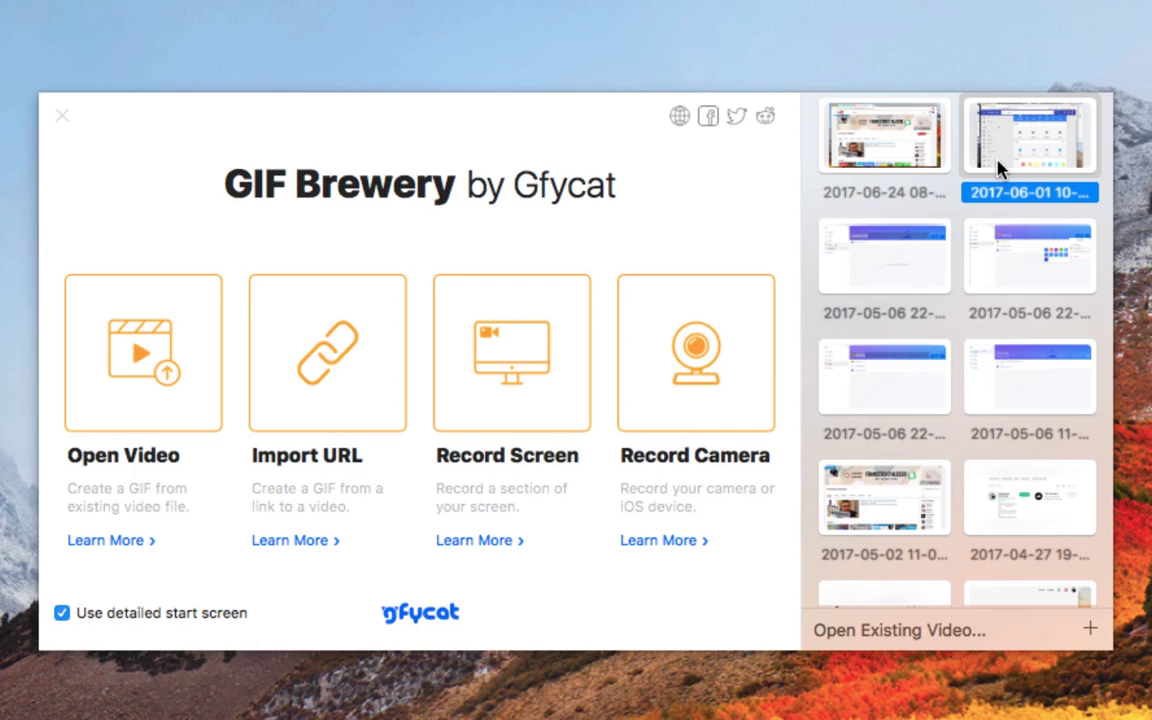
double_click(1000, 170)
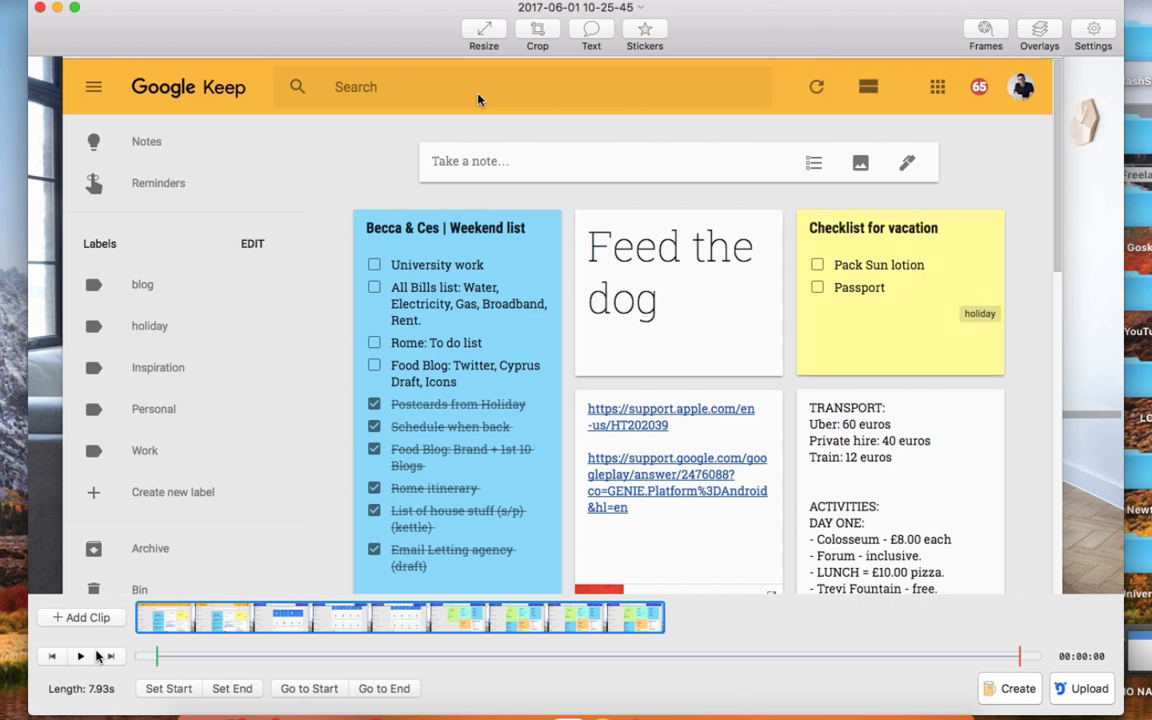
left_click(81, 656)
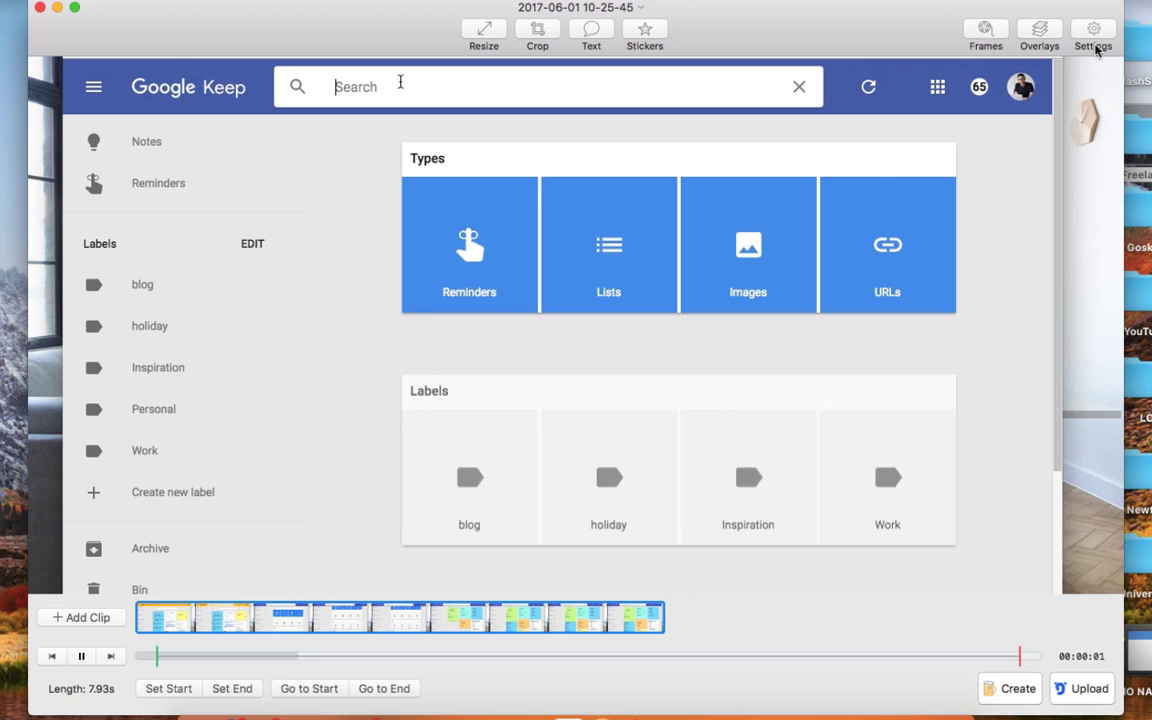
left_click(1093, 35)
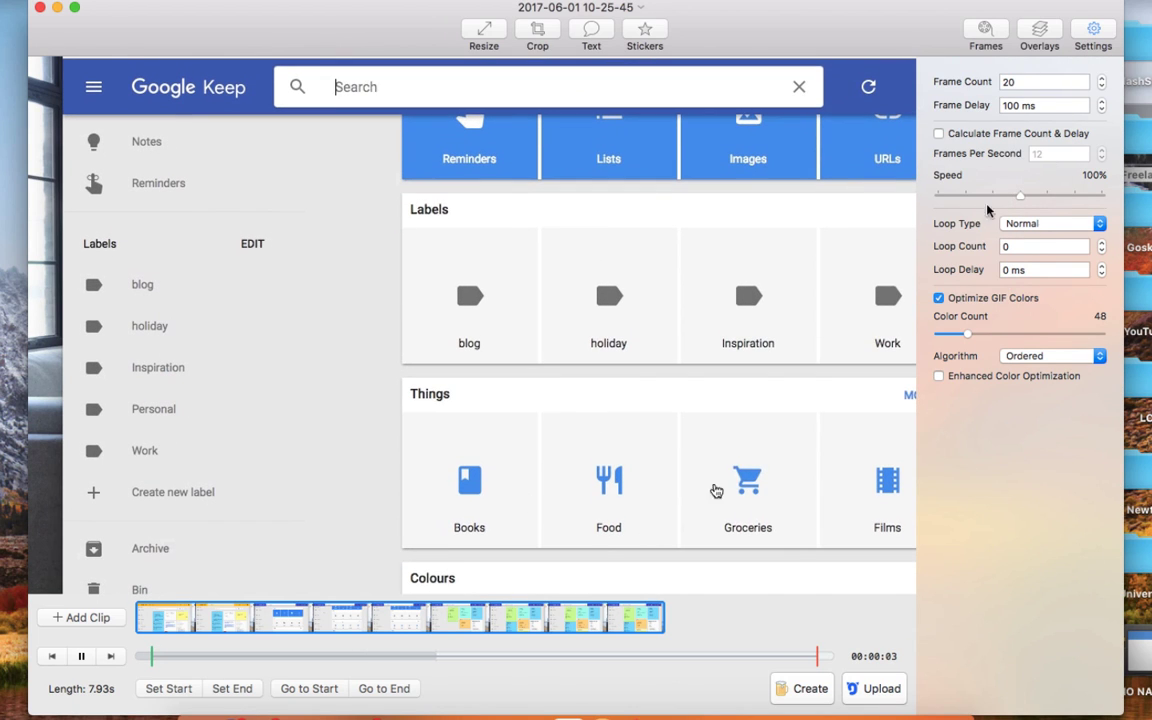
left_click(57, 8)
Start a Record Screen capture and resize its area from 1252 x 730 to 1080 x 584
left_click(560, 705)
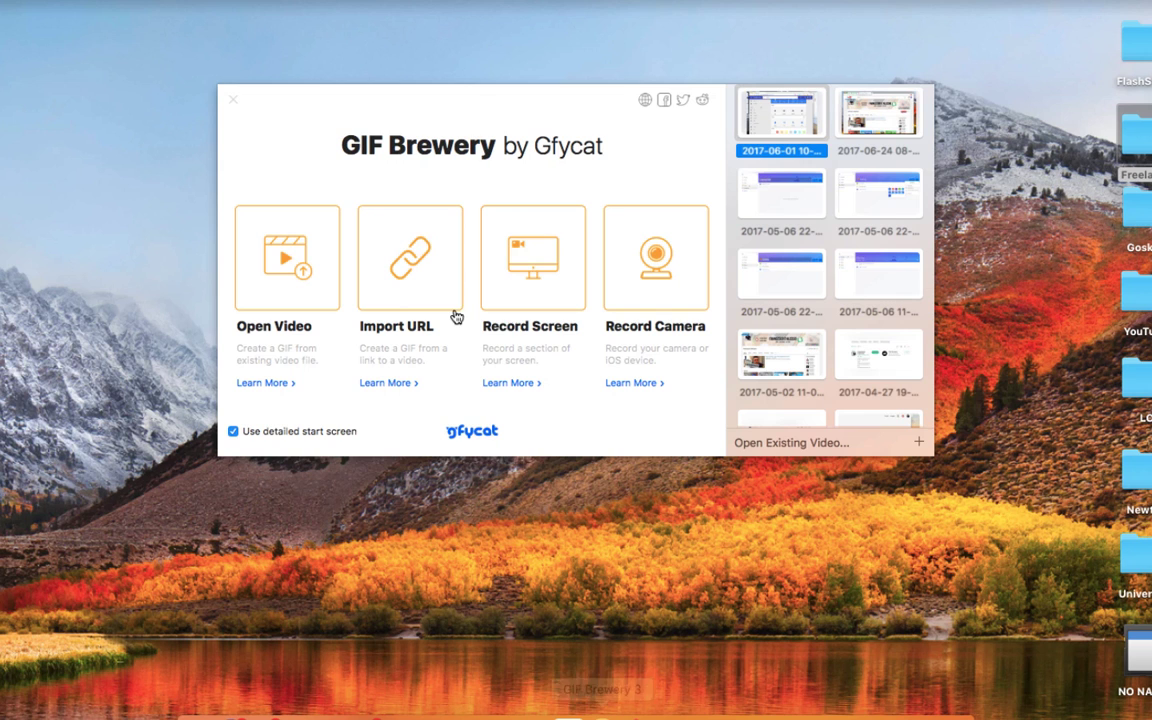
left_click(548, 270)
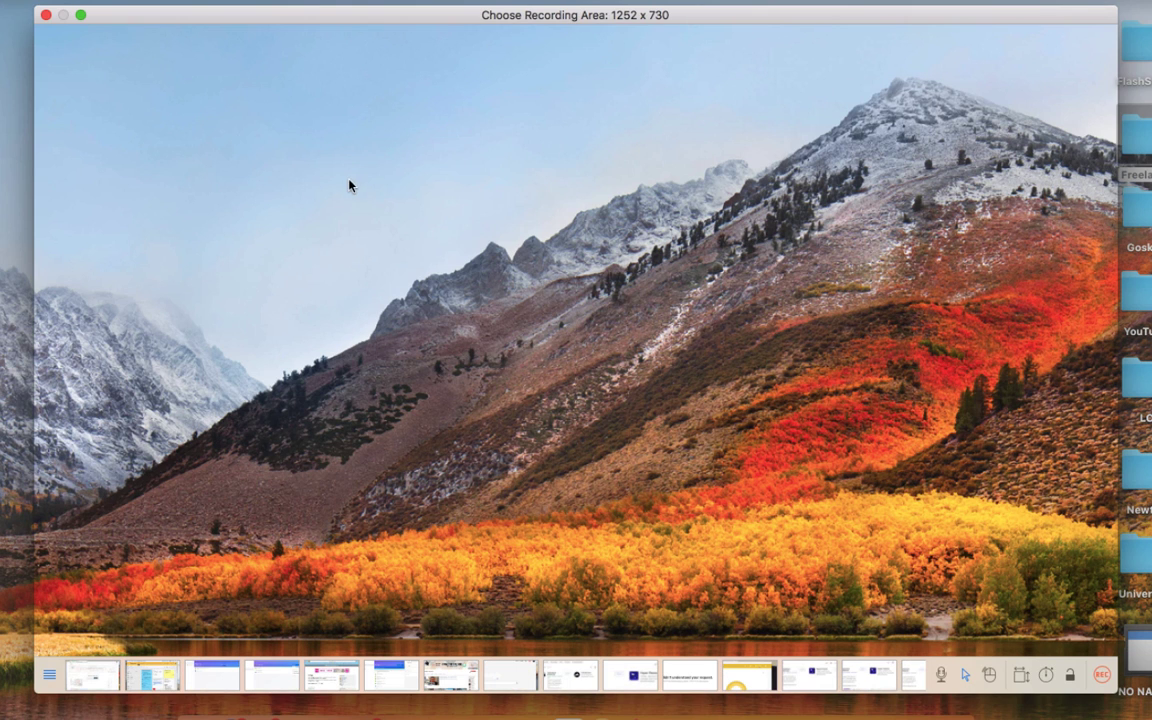
left_click_drag(35, 8, 184, 134)
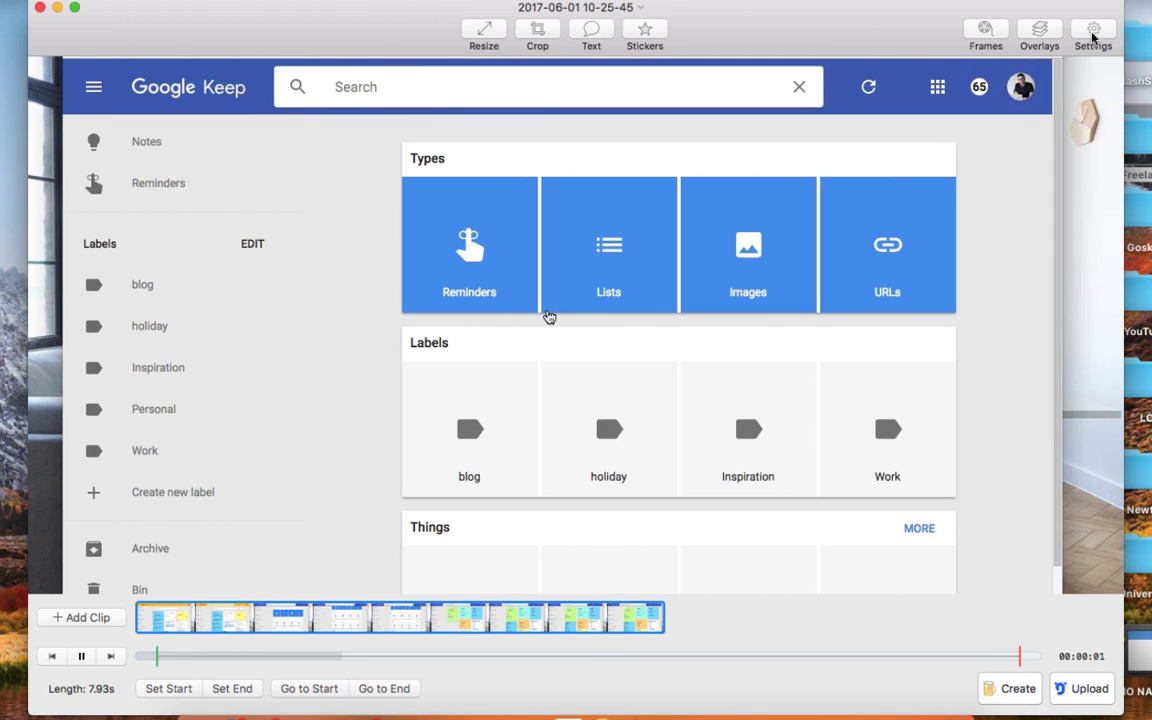
left_click(1093, 35)
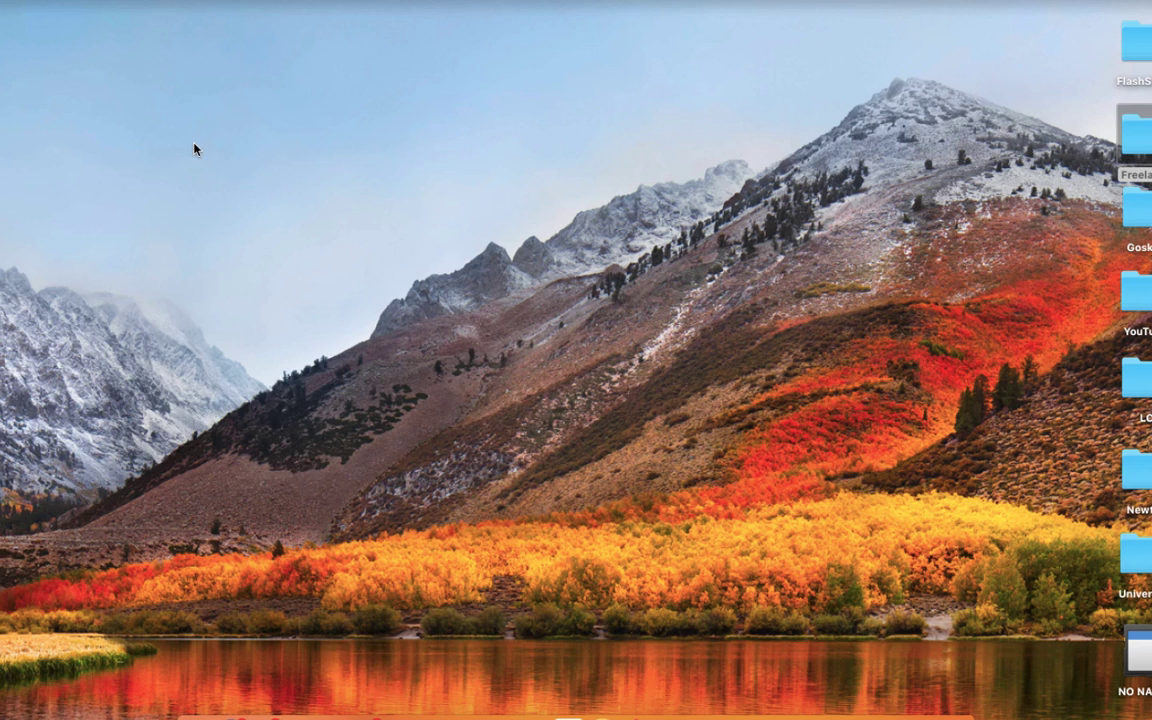
Show Qbserve's 2017-06-04 Overview and check its times: 2h 12m productive, 48% score
left_click(635, 710)
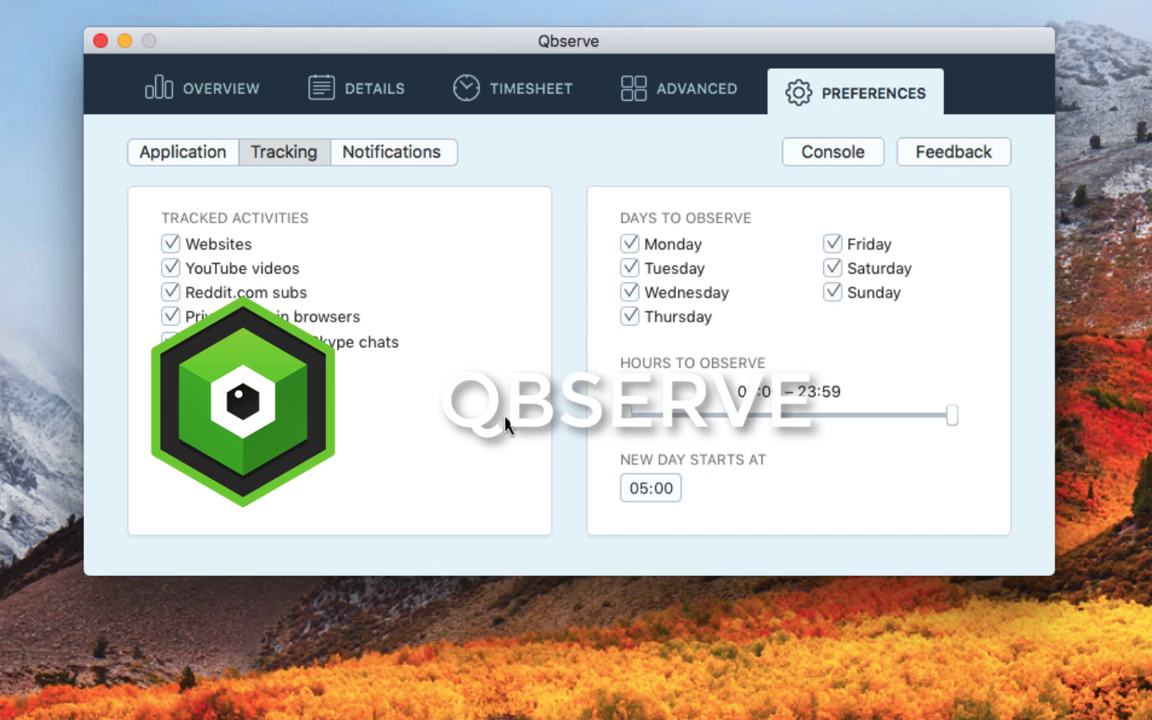
left_click(220, 100)
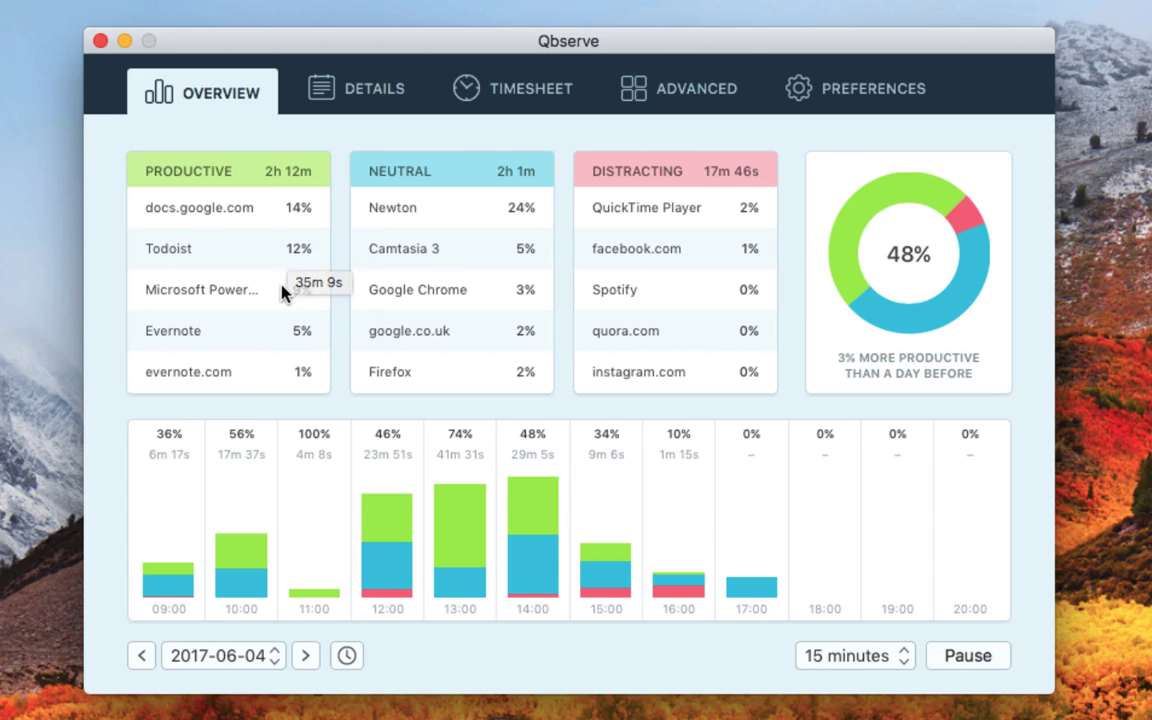
mouse_move(283, 295)
mouse_move(294, 336)
mouse_move(285, 375)
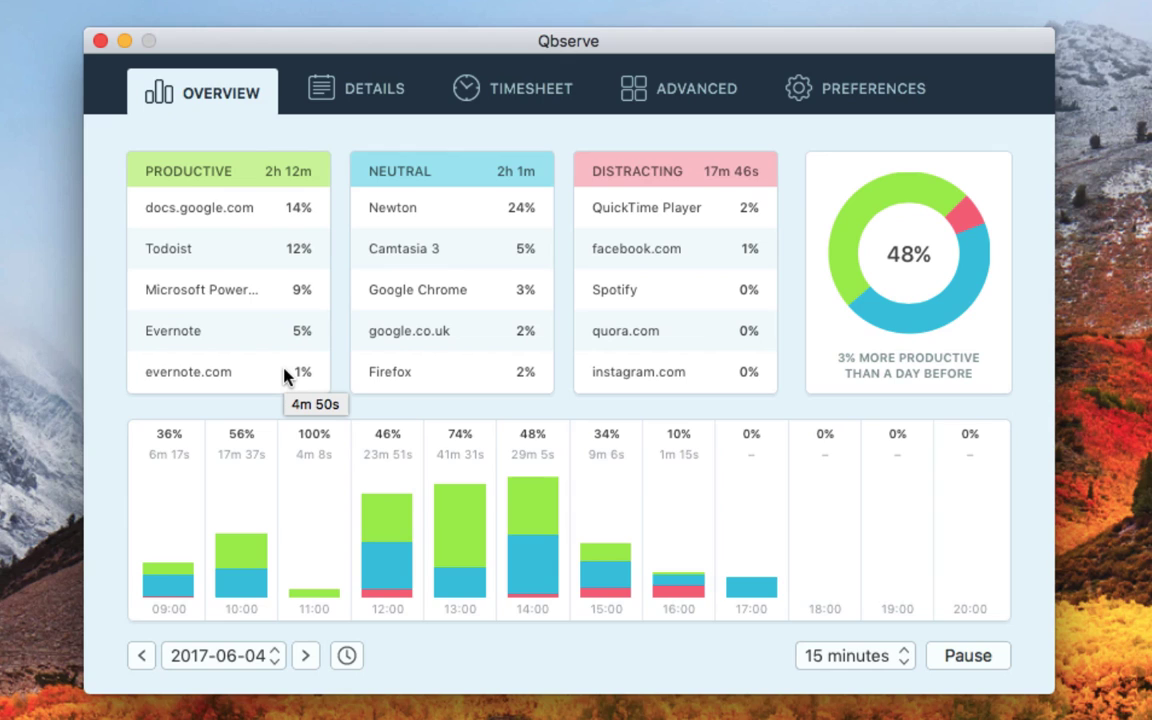
mouse_move(460, 210)
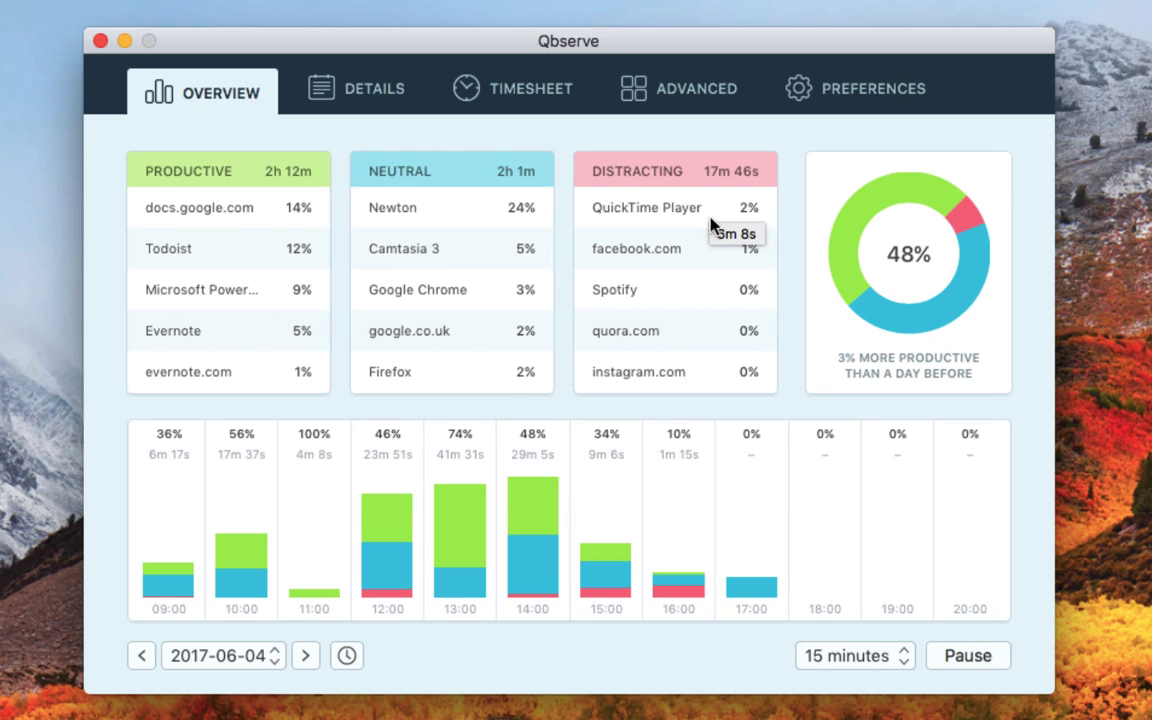
mouse_move(711, 243)
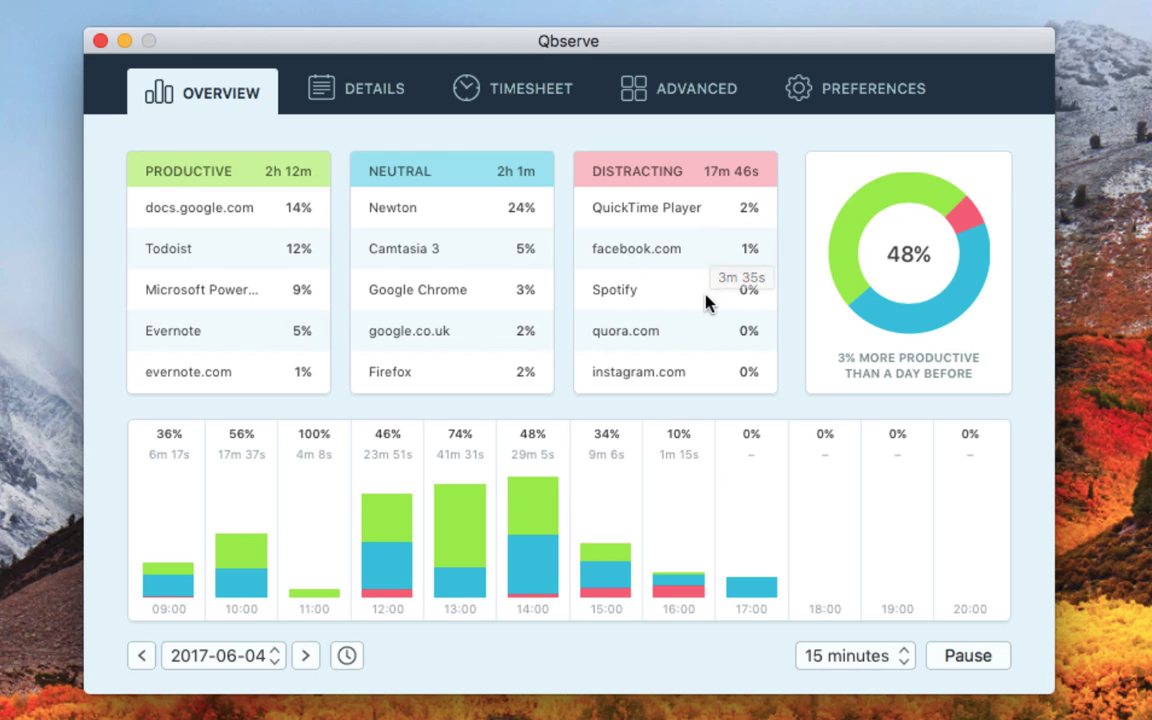
mouse_move(705, 340)
mouse_move(697, 376)
mouse_move(946, 368)
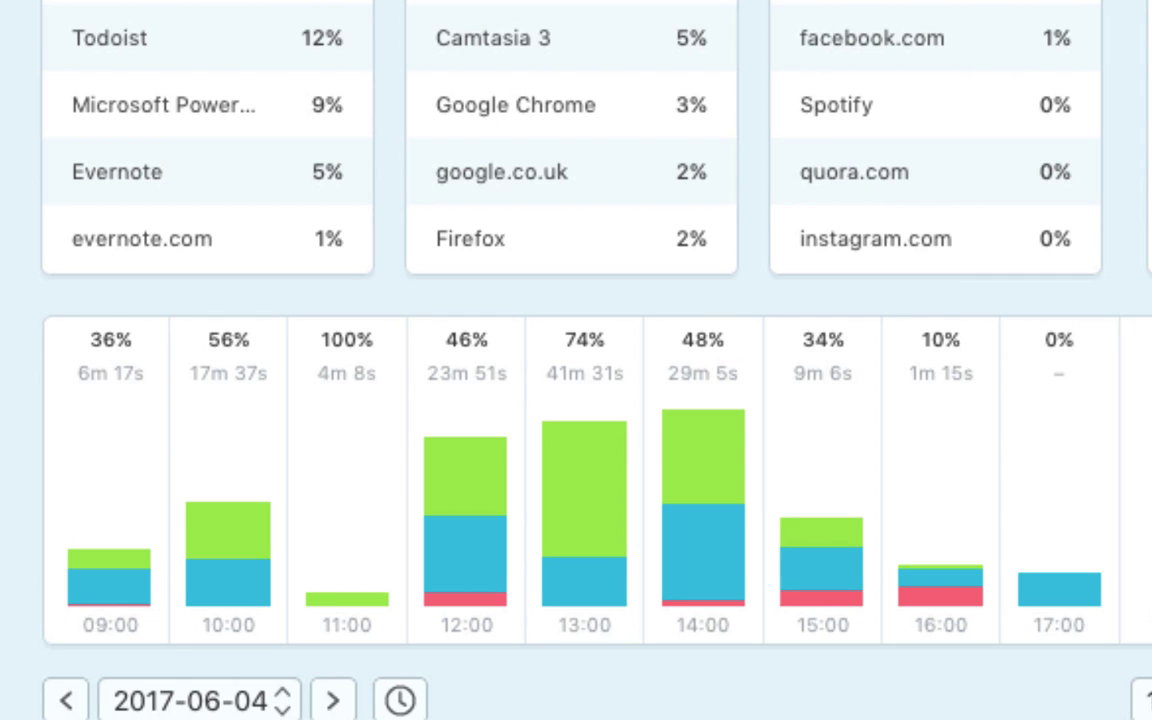
Step the date back to 2017-06-02 and forward again to 2017-06-05
left_click(67, 701)
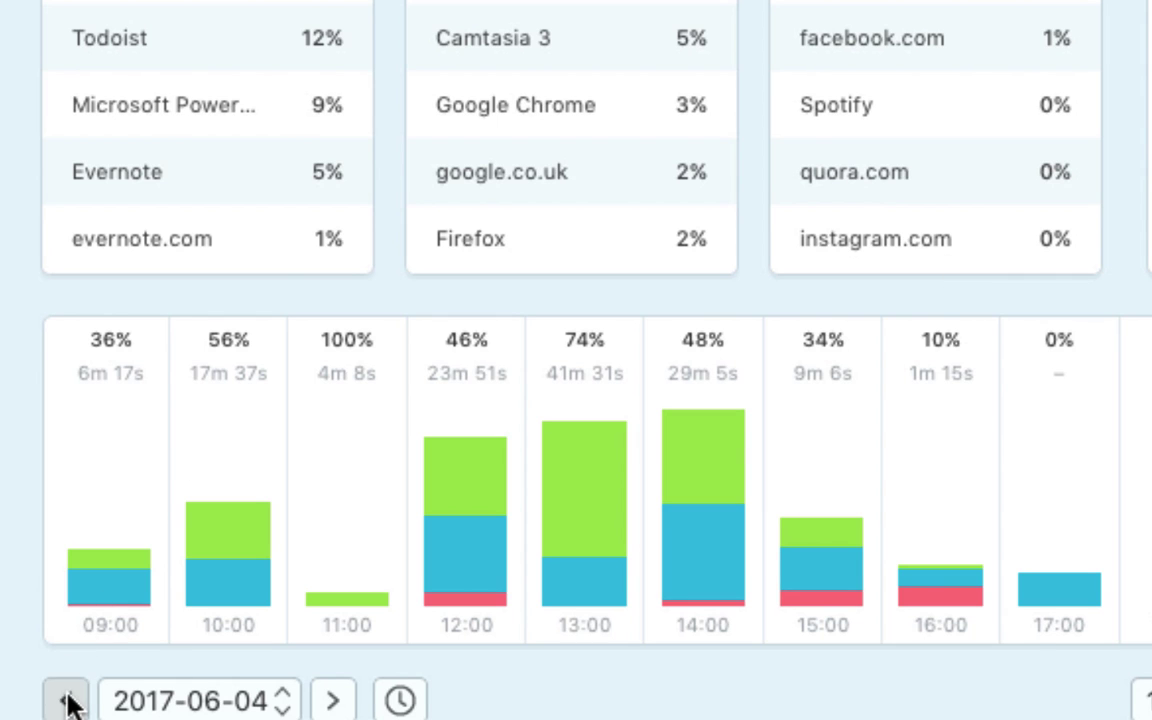
left_click(334, 703)
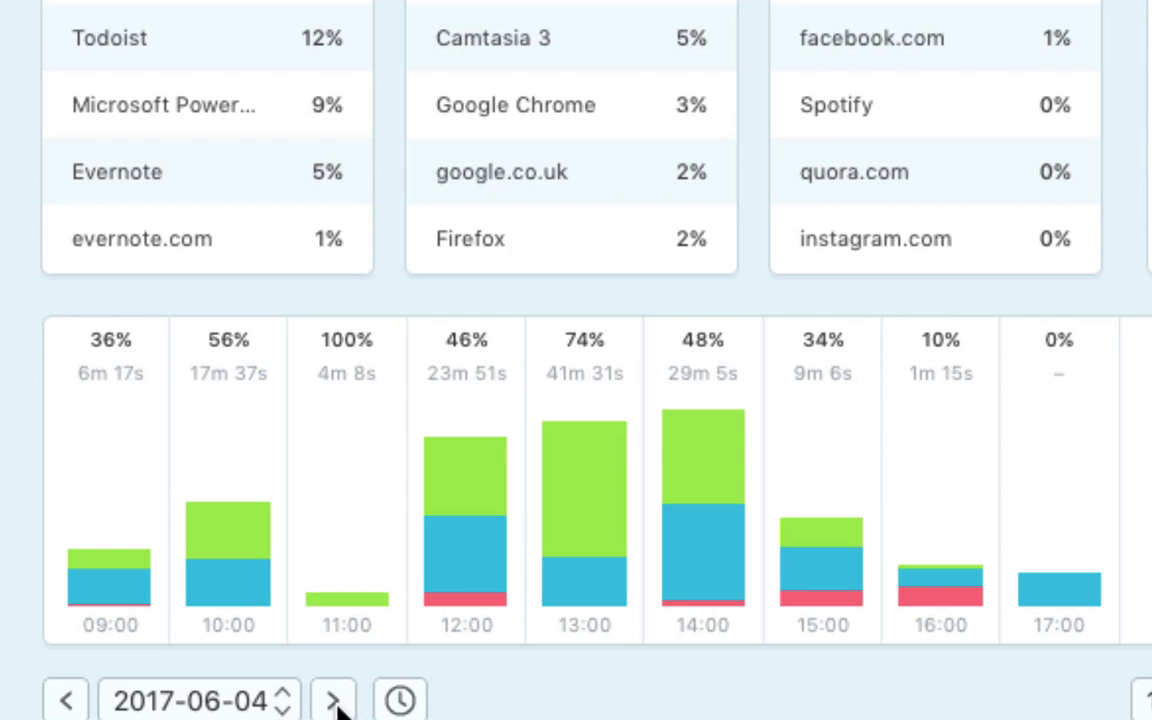
left_click(68, 701)
left_click(70, 702)
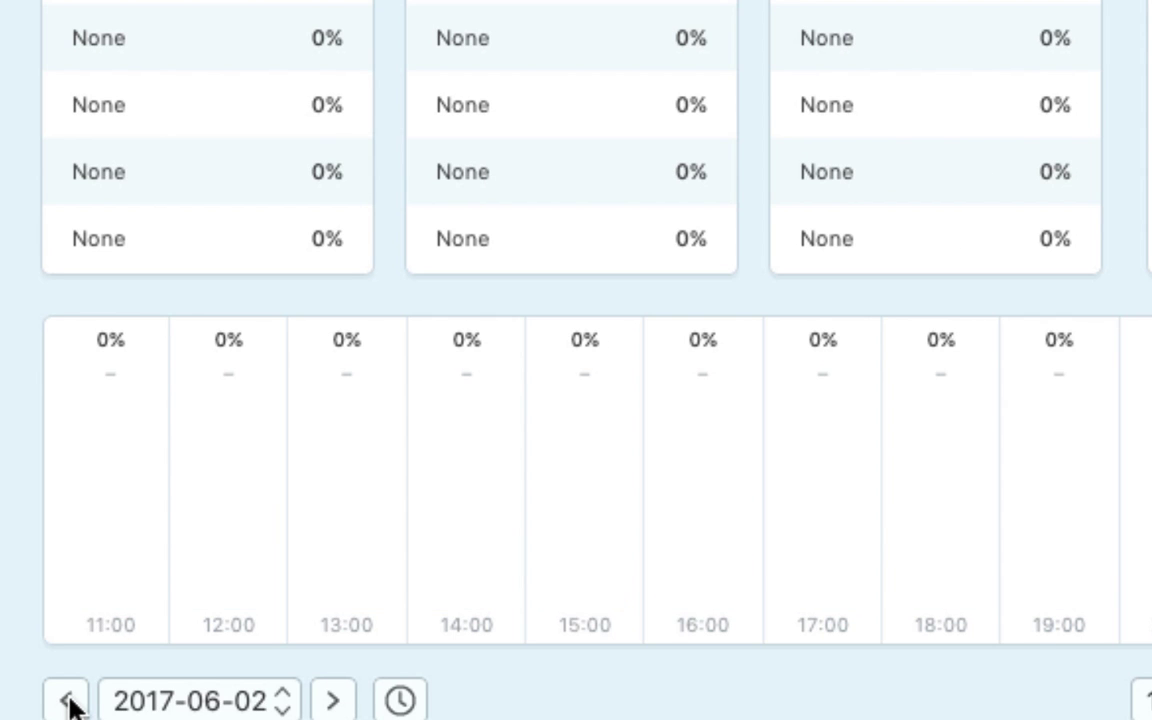
left_click(330, 700)
left_click(333, 704)
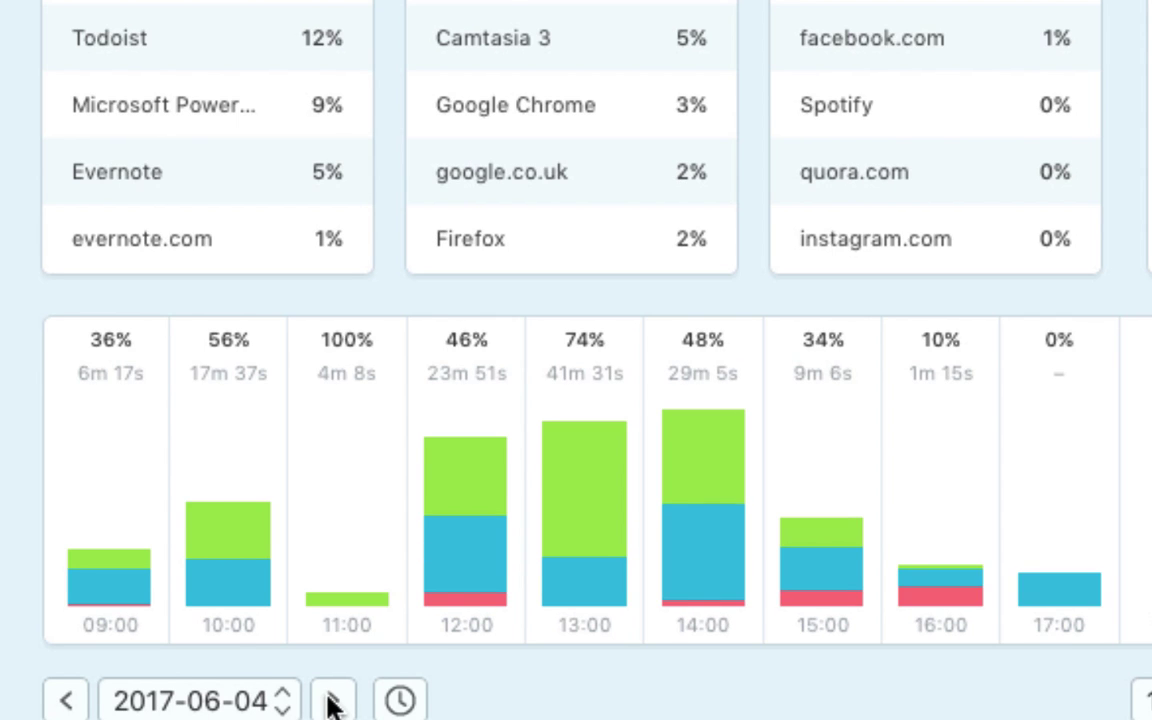
left_click(333, 704)
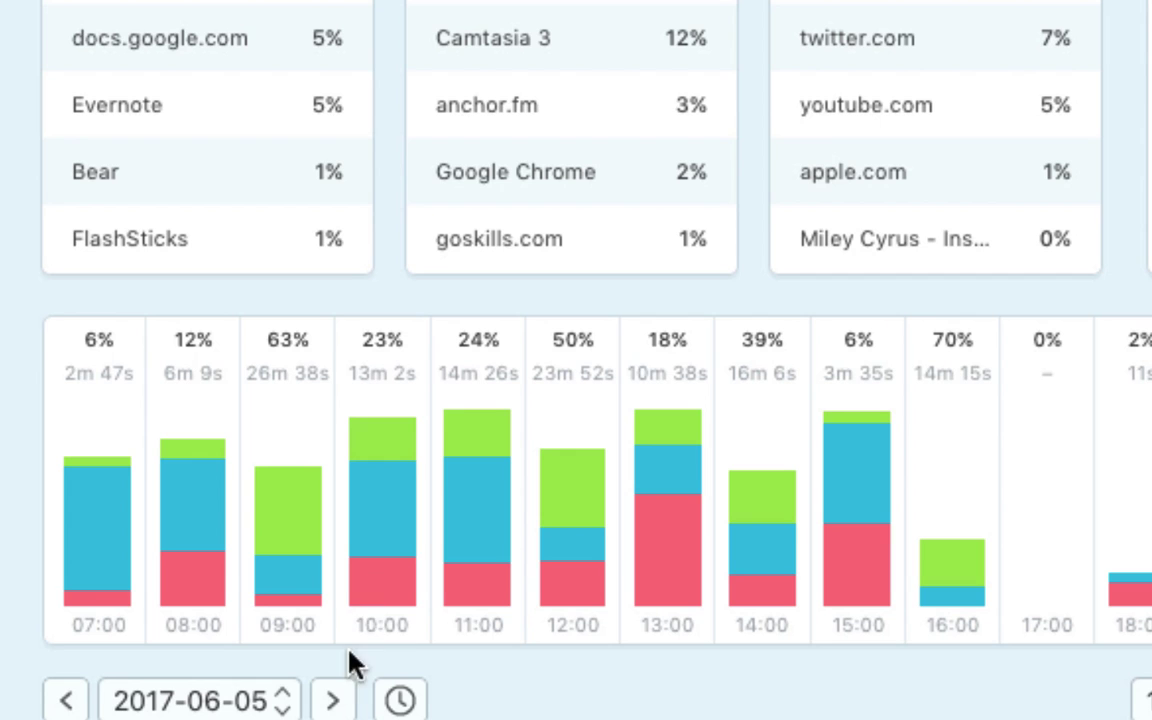
Review uncategorized activities, time per category, and time per application led by Newton at 1h 52m
scroll(600, 330, "down", 10)
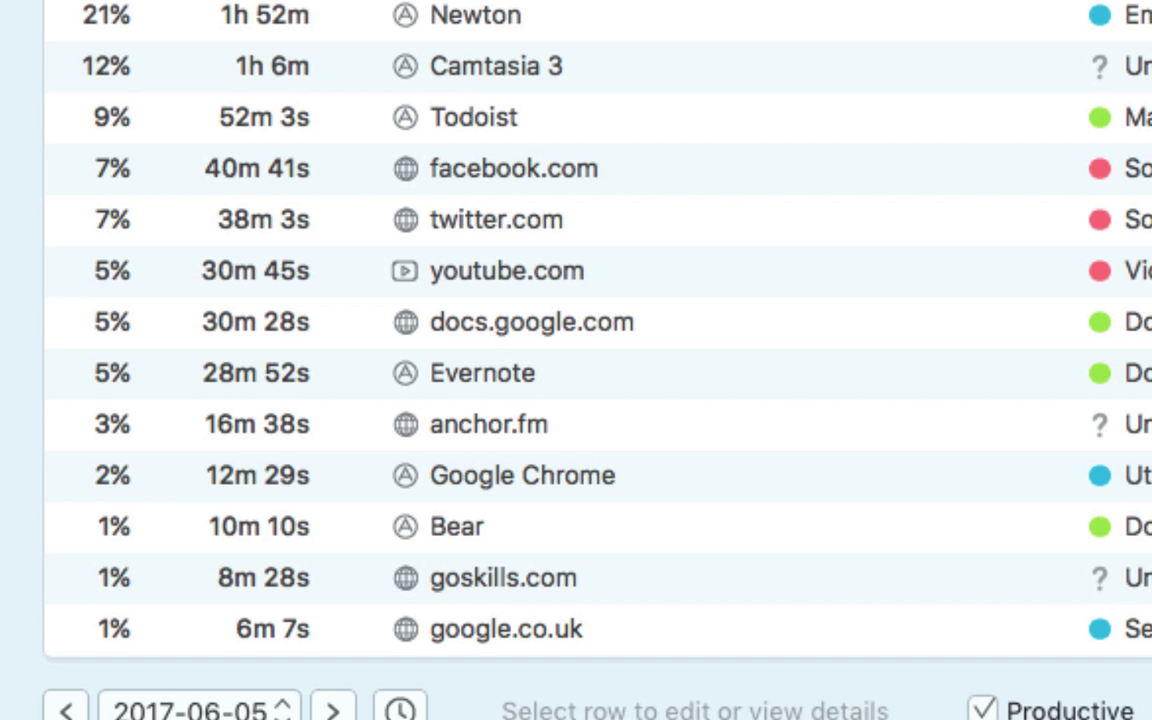
left_click(355, 174)
left_click(457, 176)
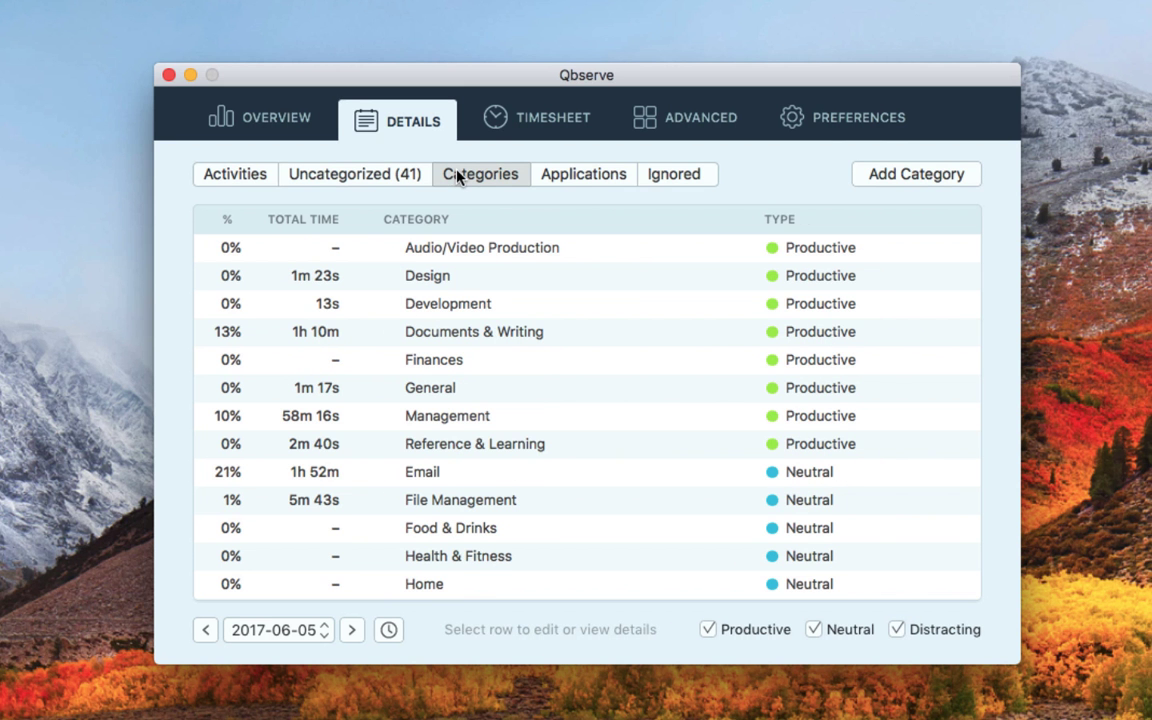
left_click(578, 178)
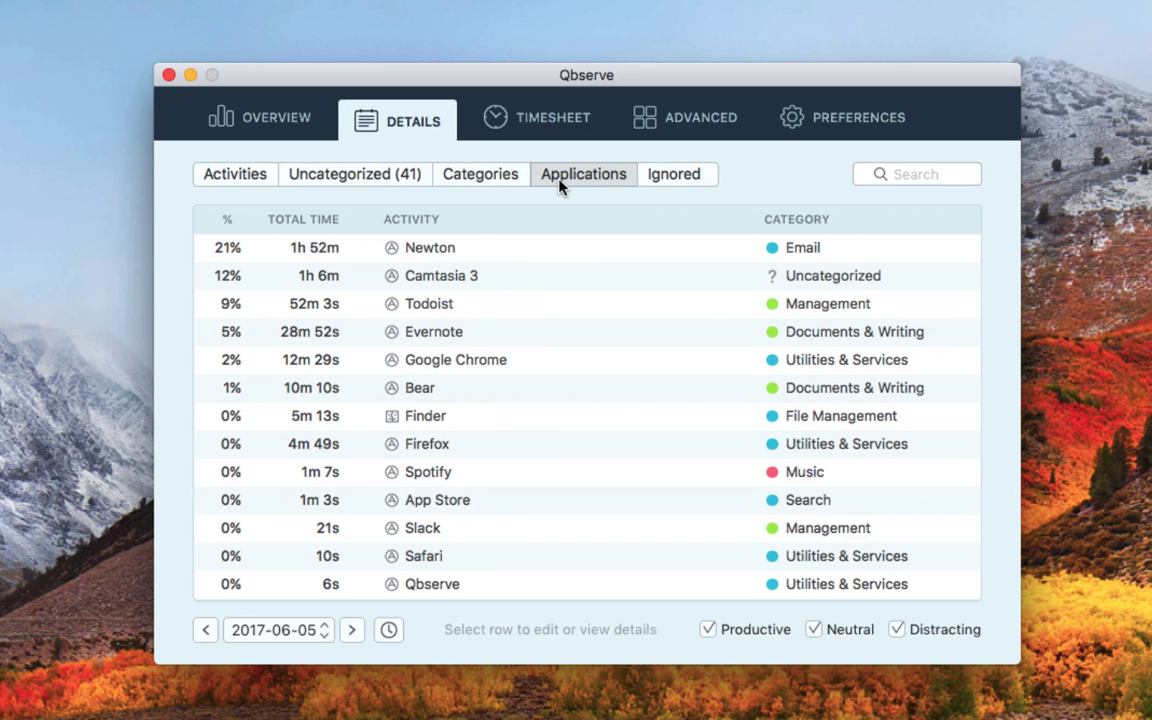
left_click(546, 124)
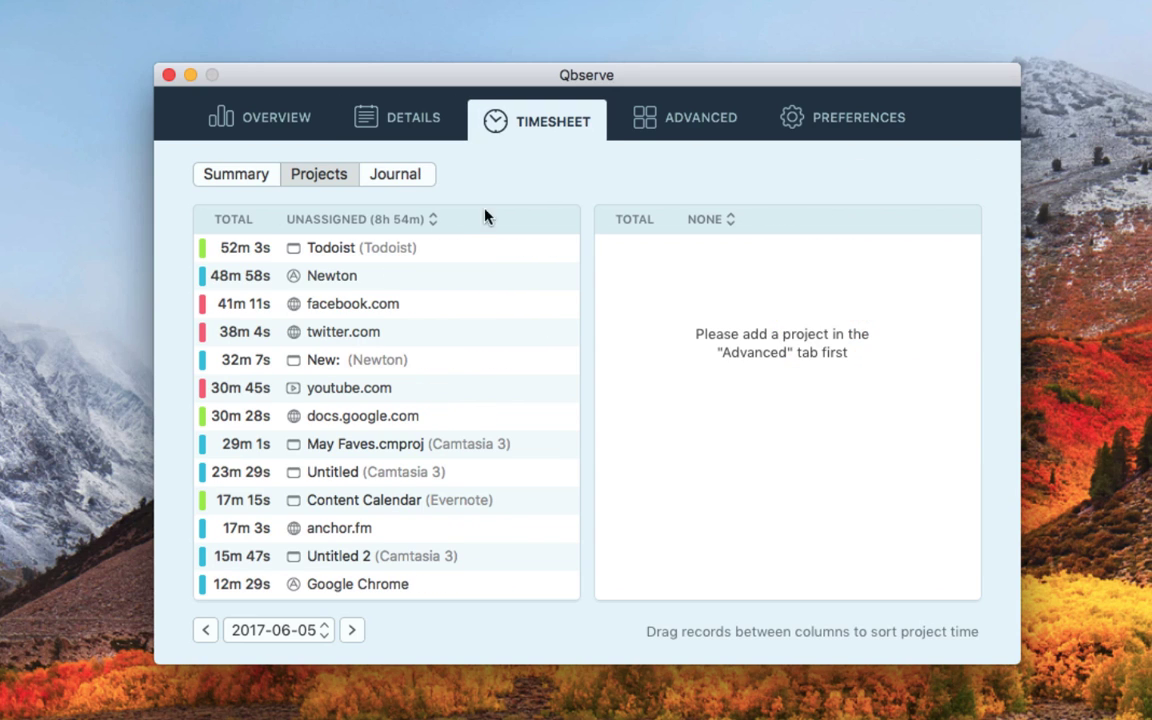
left_click(265, 178)
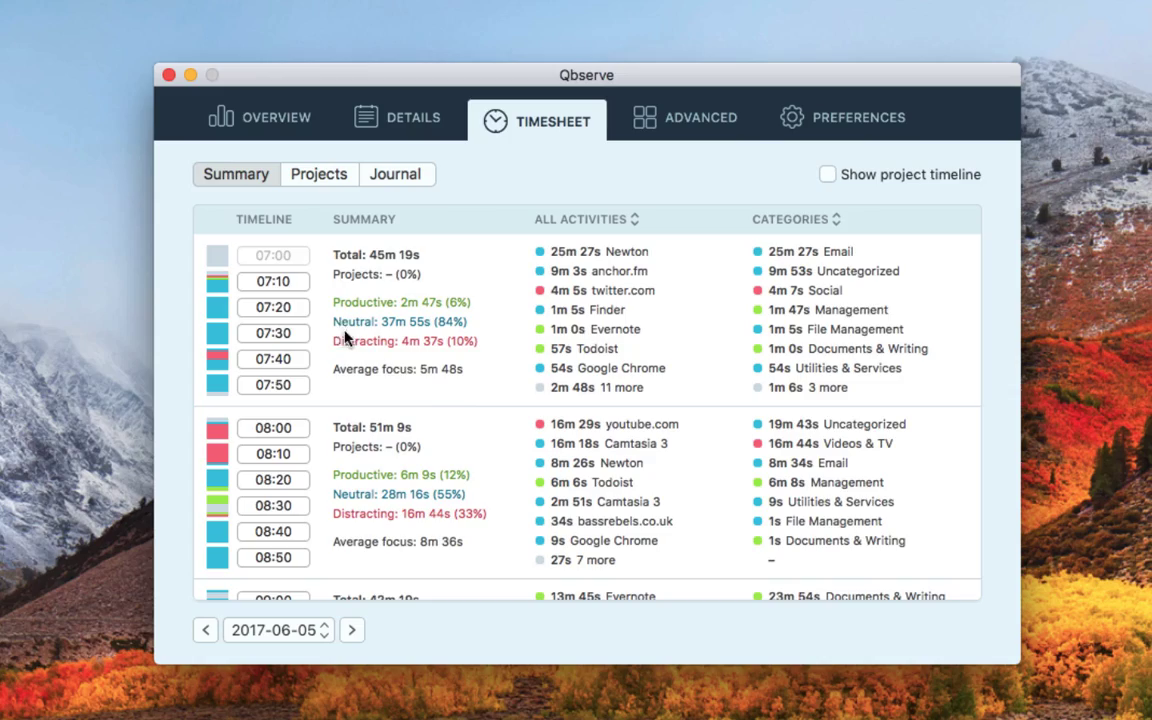
scroll(463, 411, "down", 5)
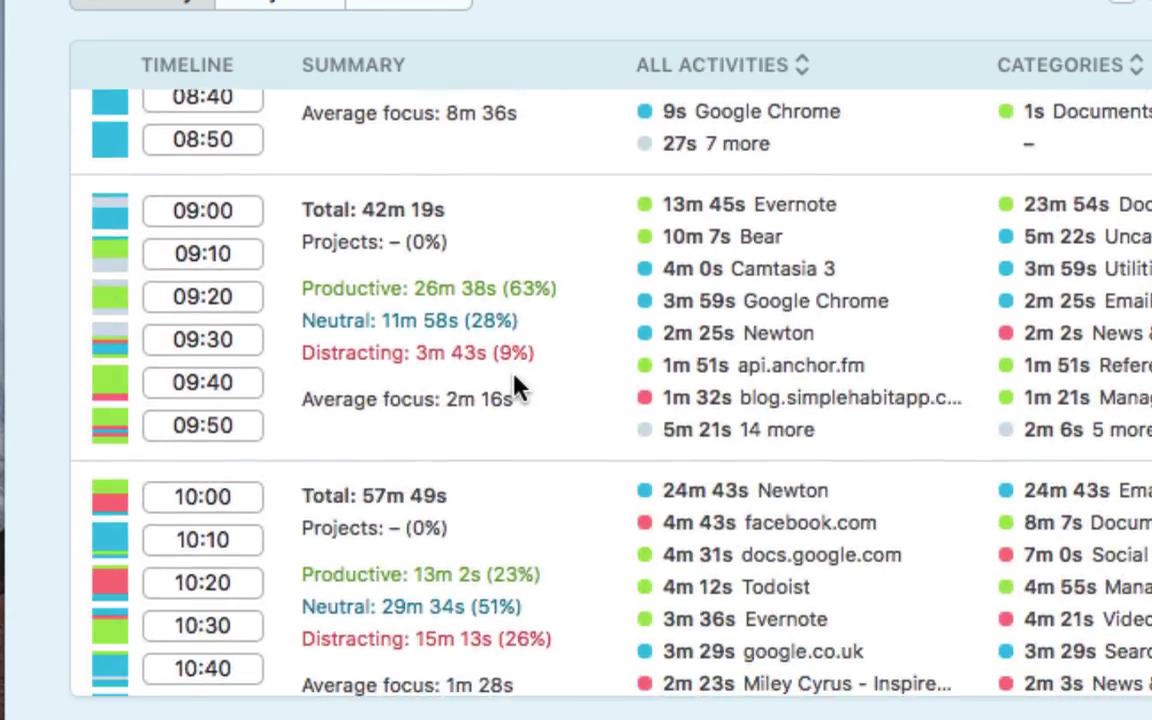
scroll(517, 388, "down", 8)
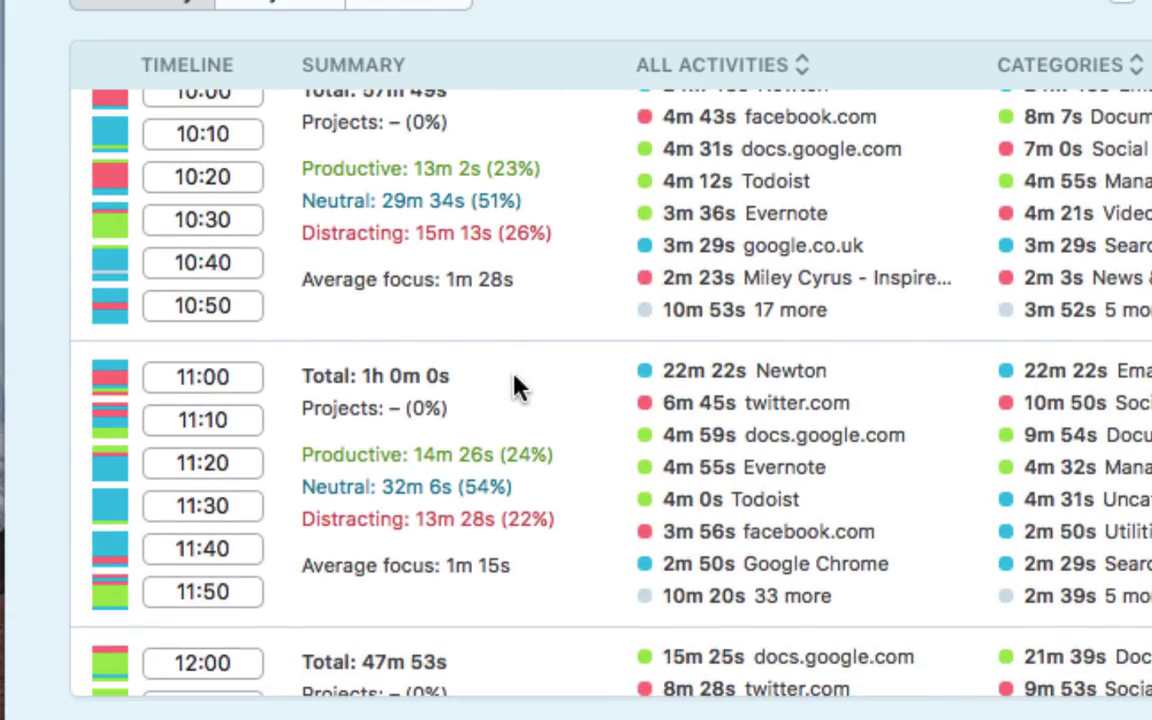
scroll(517, 388, "down", 10)
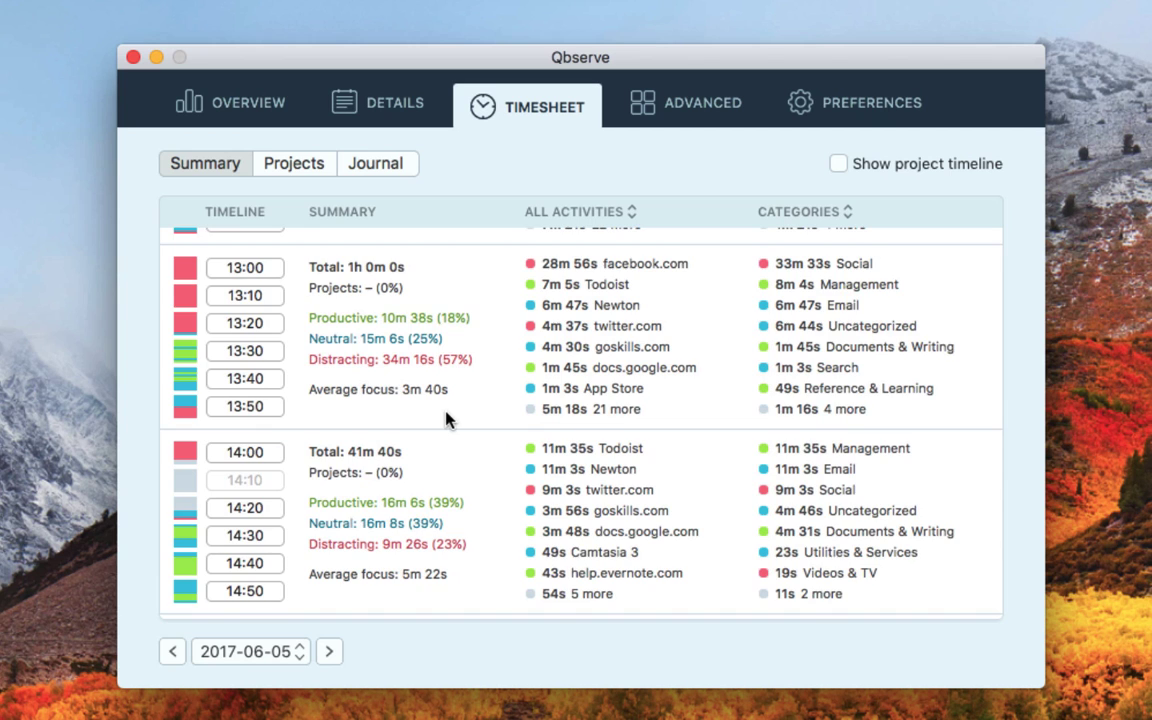
scroll(447, 414, "down", 7)
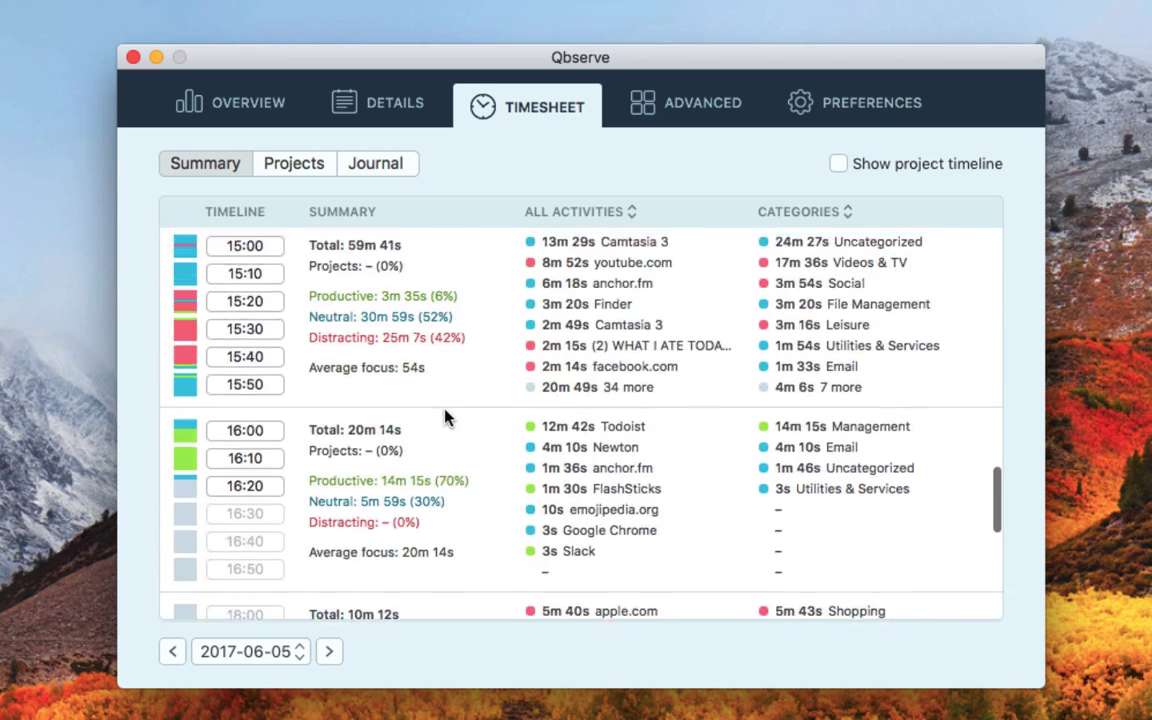
scroll(447, 418, "down", 10)
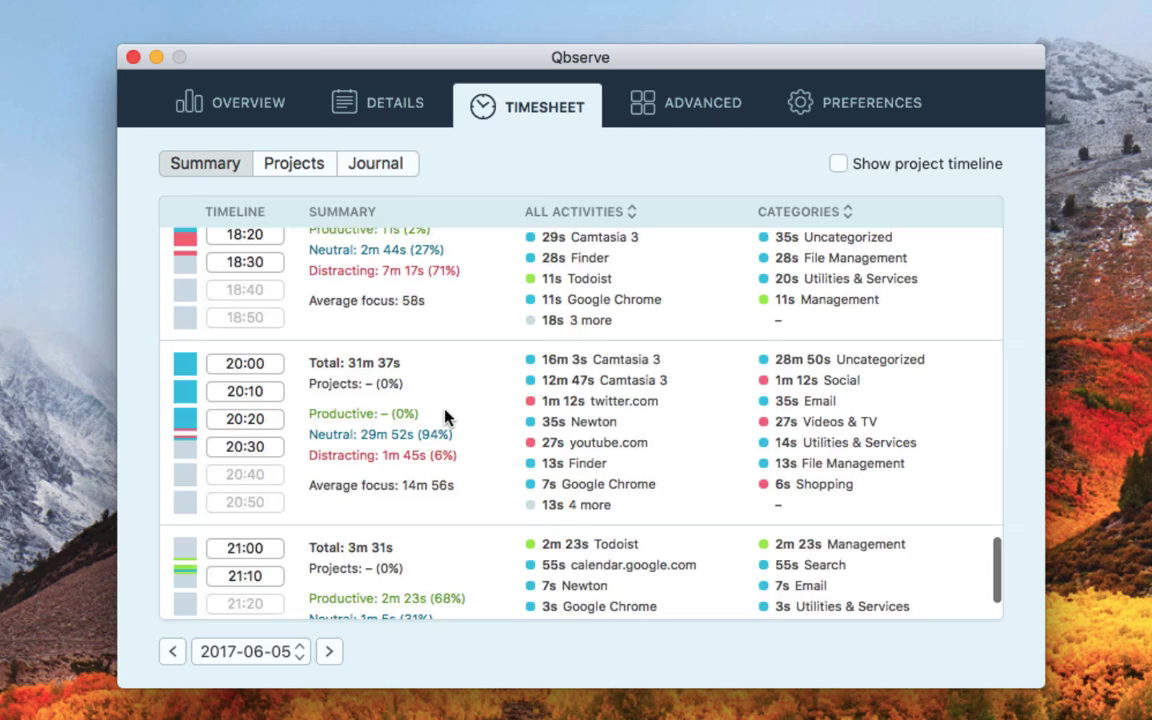
scroll(445, 418, "down", 3)
scroll(445, 418, "up", 20)
scroll(445, 418, "up", 6)
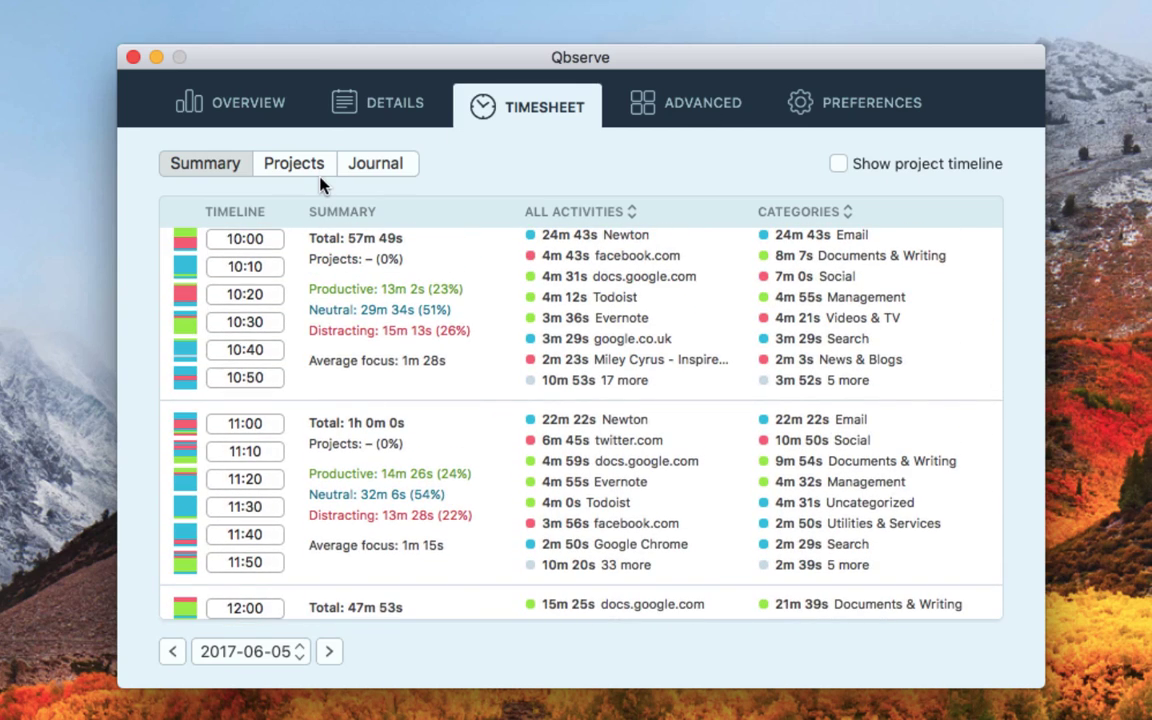
View the timesheet by Projects and Journal, then the Advanced projects page
left_click(318, 170)
left_click(369, 170)
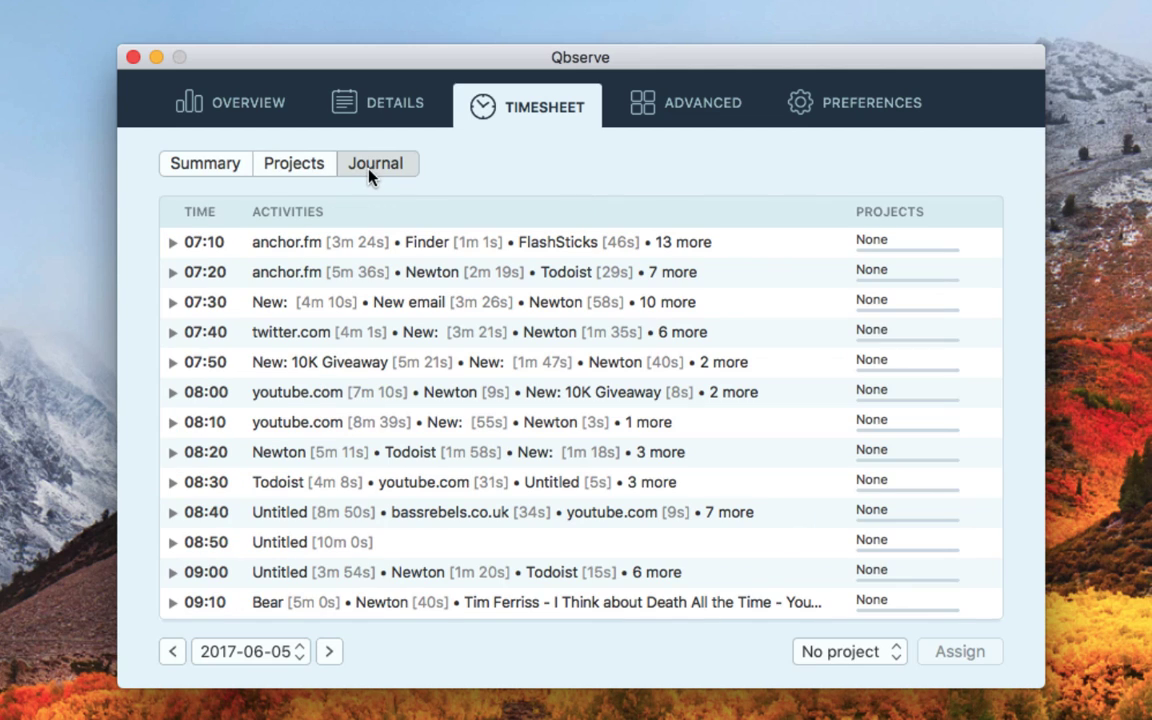
left_click(667, 120)
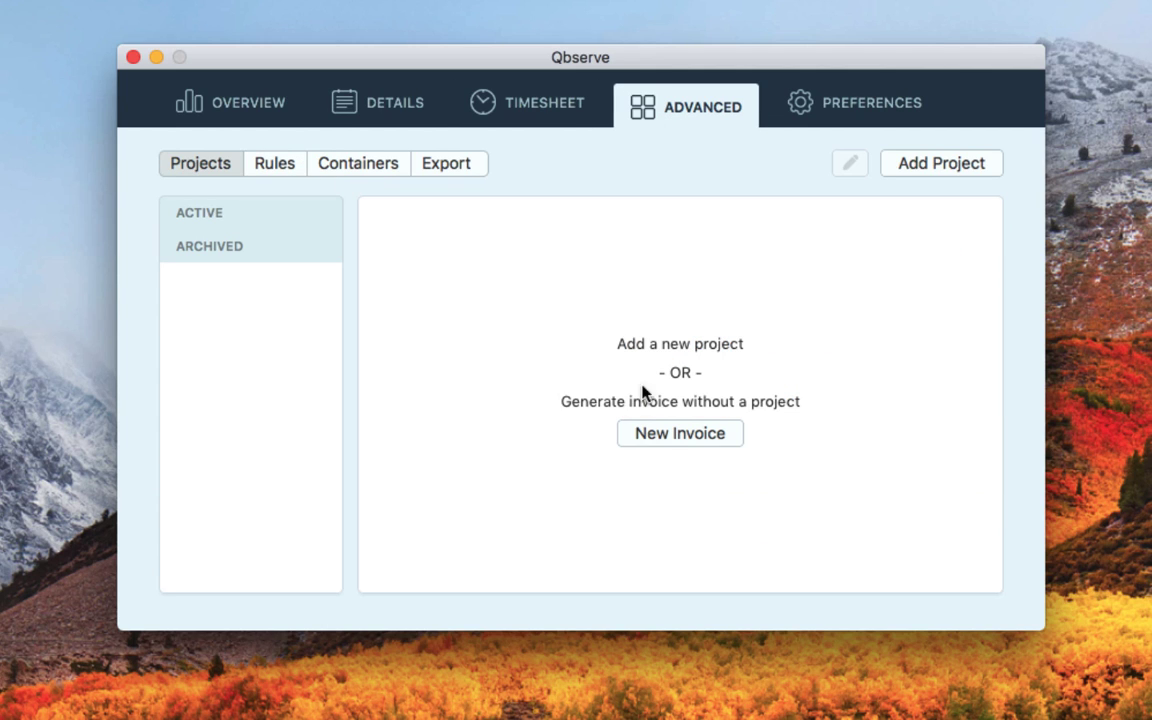
Start an invoice without a project, discard it, and begin adding a new project
left_click(666, 443)
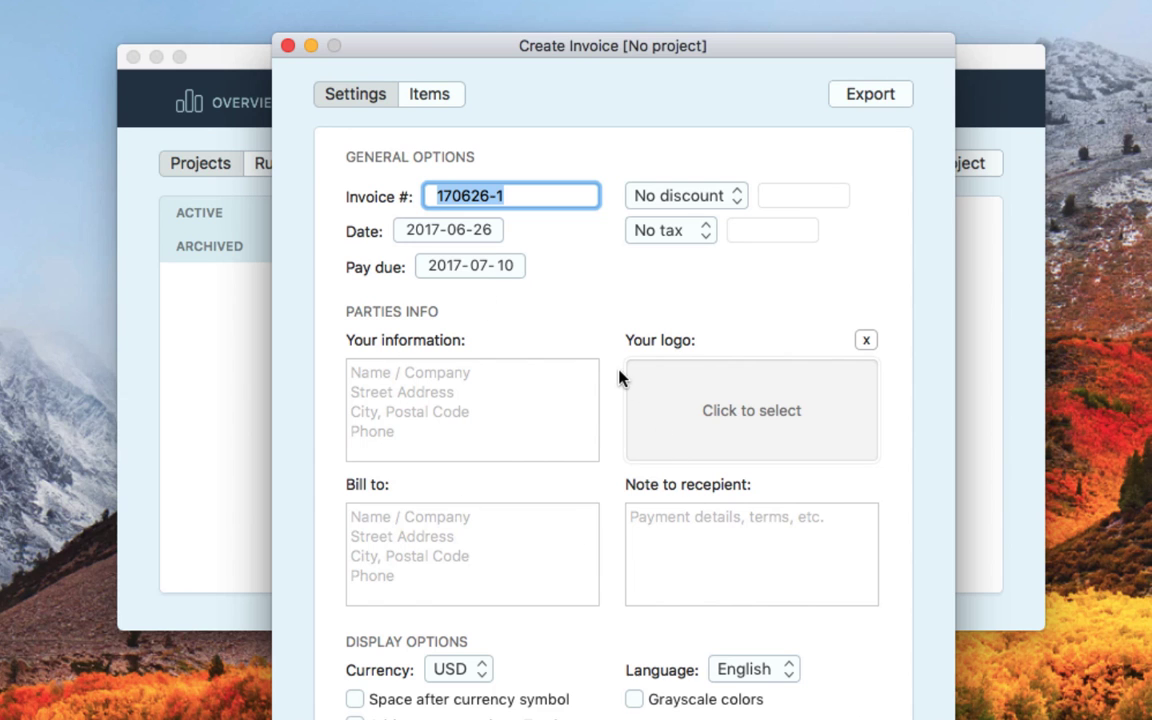
left_click(288, 46)
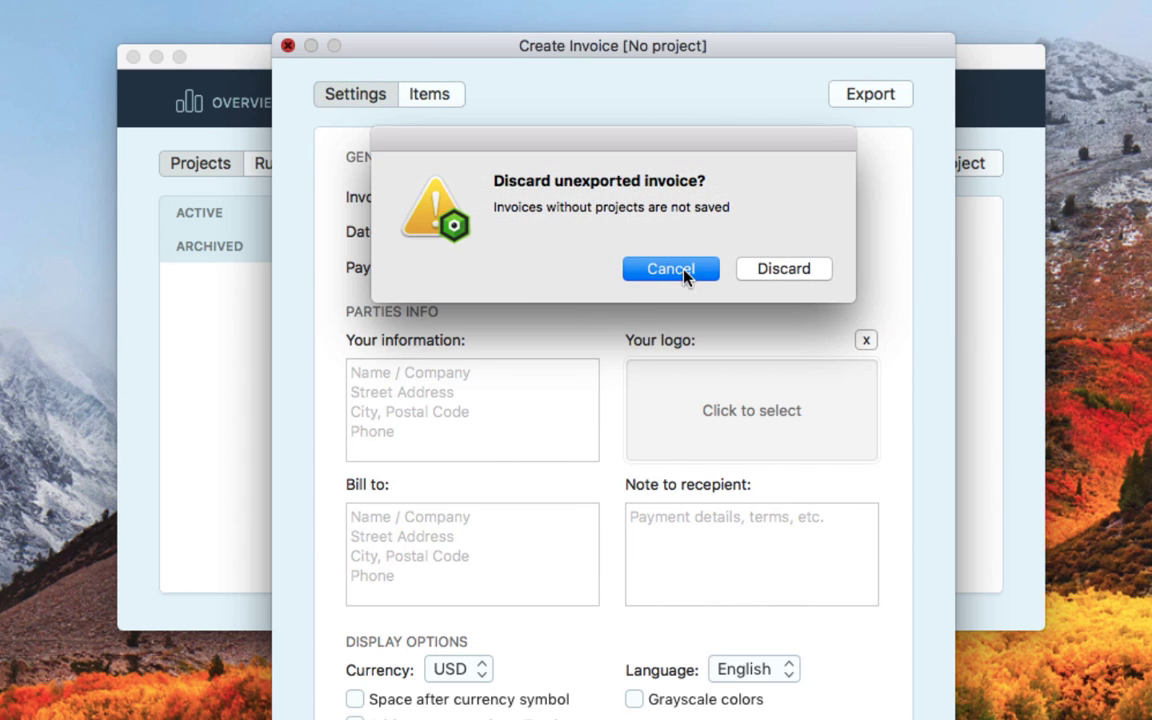
left_click(757, 272)
left_click(930, 166)
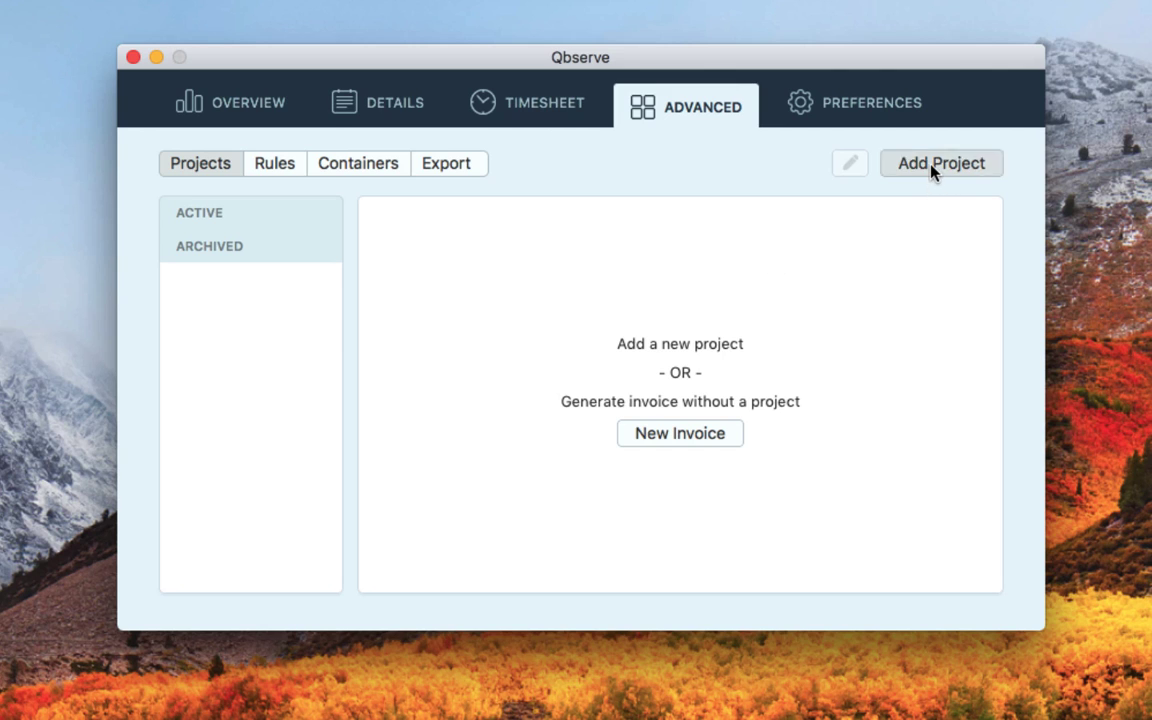
Review Qbserve's Tracking, Application and Notifications preferences, then show Unclutter's file storage options
left_click(890, 105)
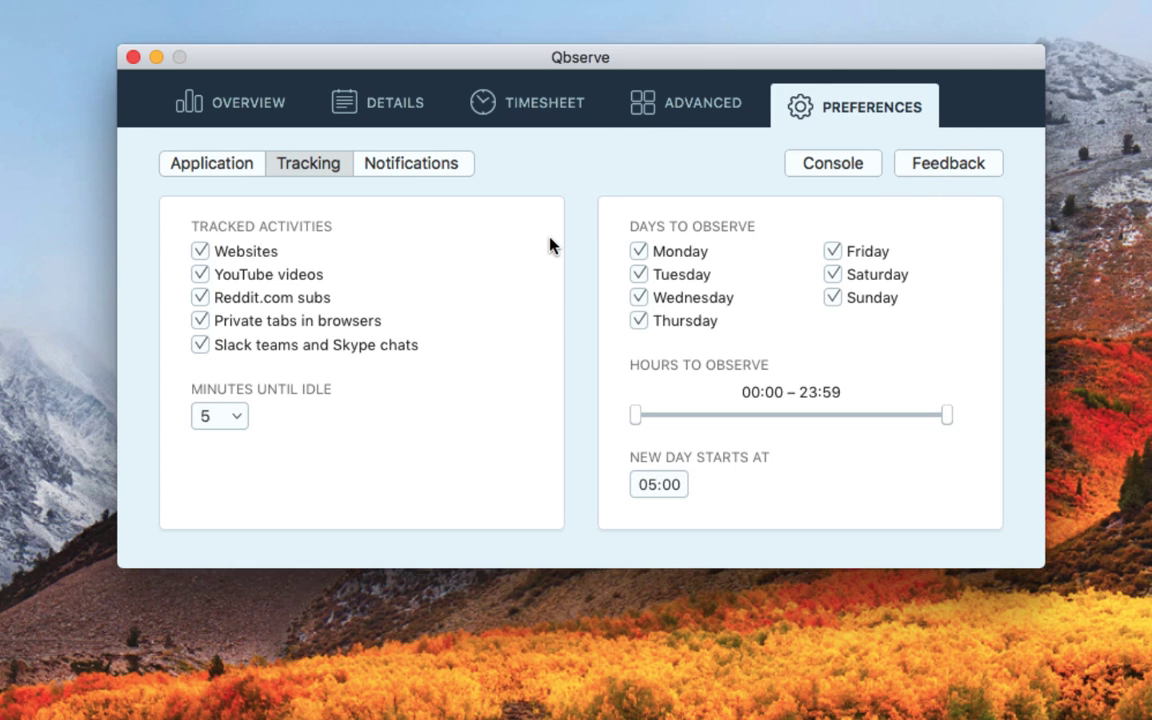
left_click(236, 168)
left_click(325, 170)
left_click(407, 167)
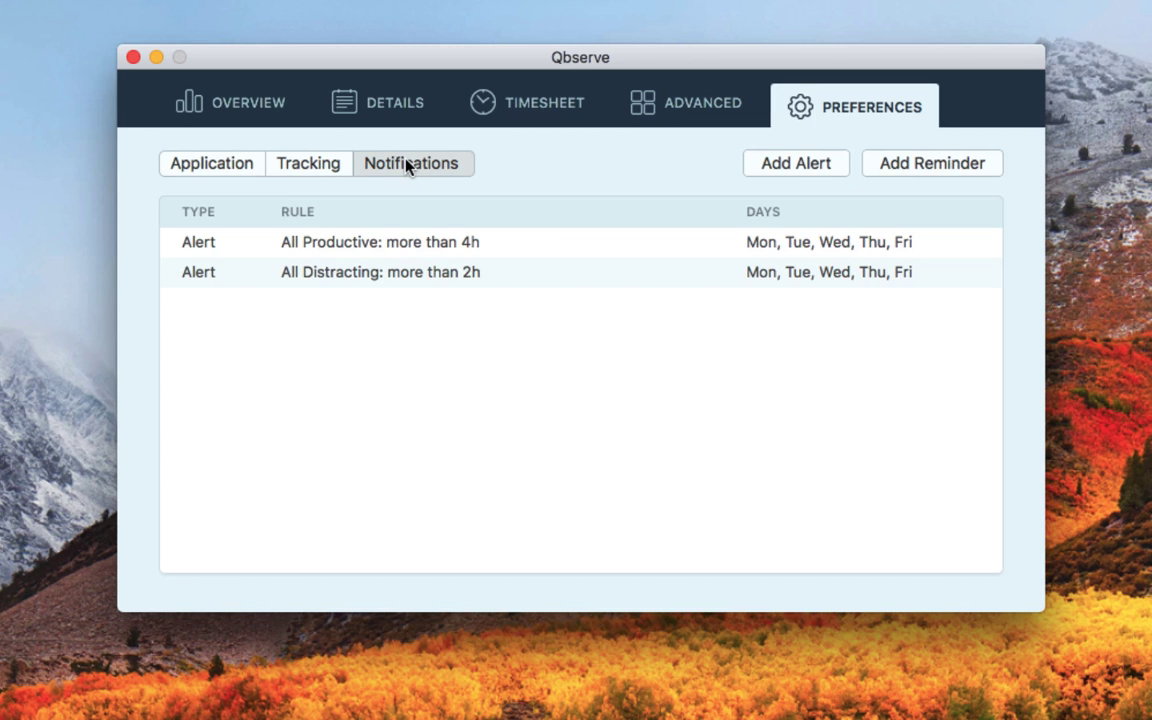
left_click(305, 164)
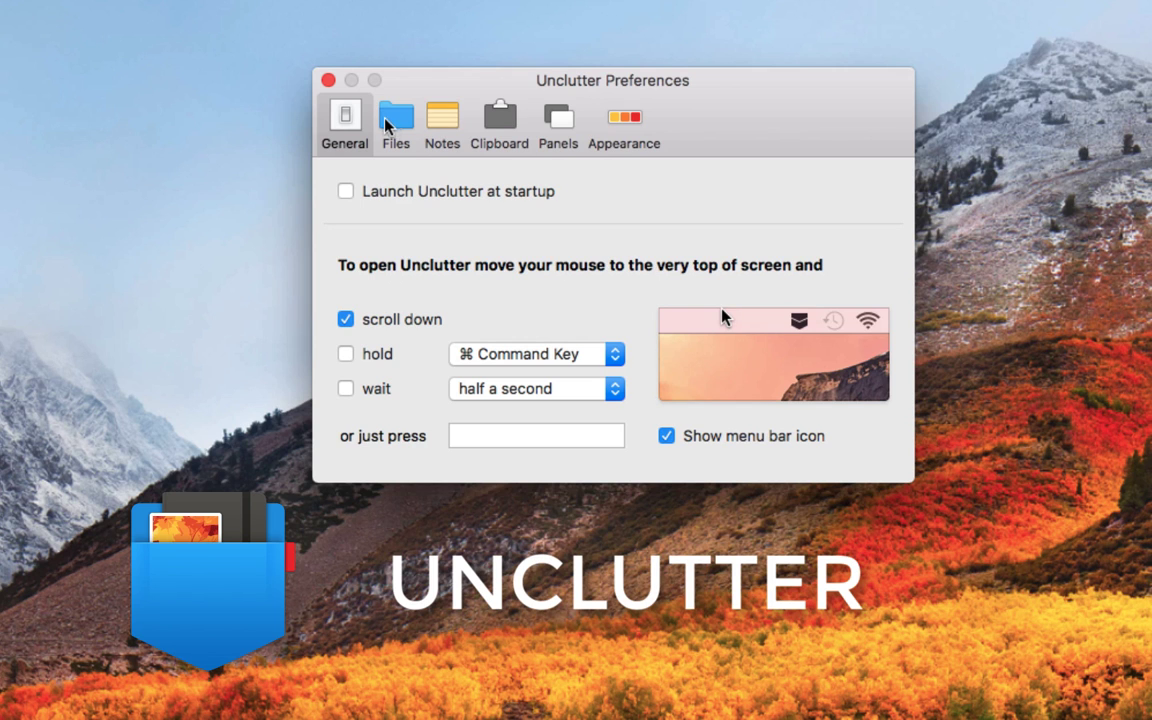
left_click(396, 120)
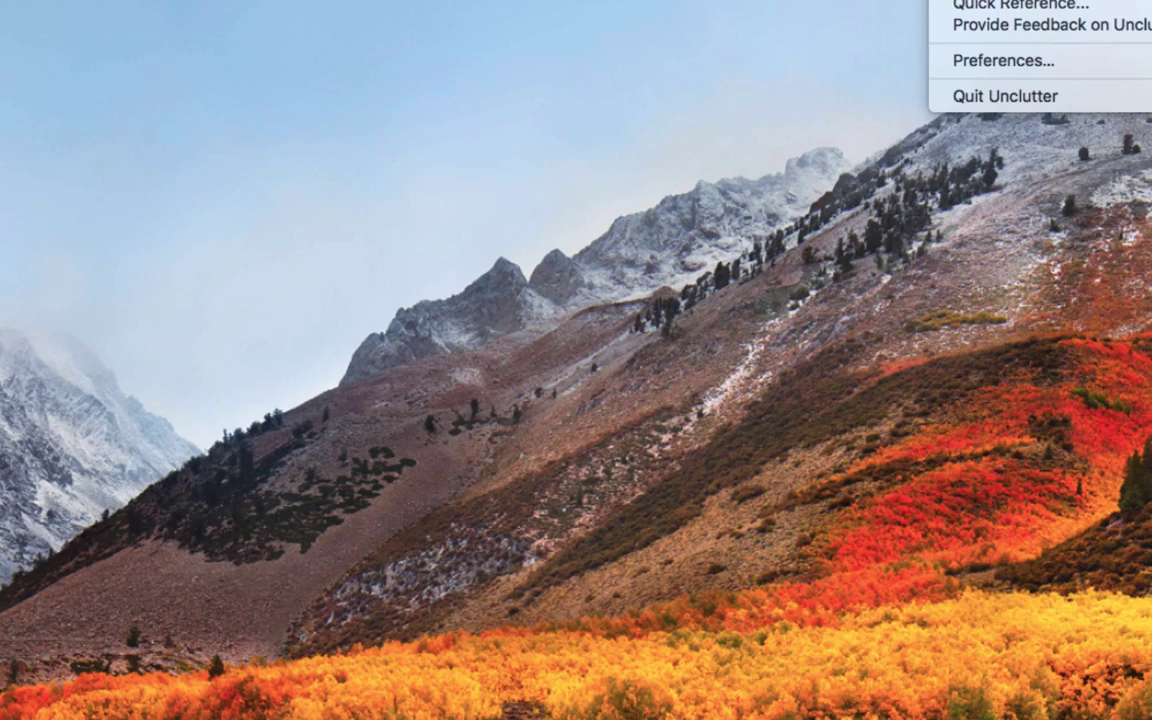
Bring up Unclutter's panel and drag the desktop PNG file into the Files shelf
scroll(717, 44, "down", 2)
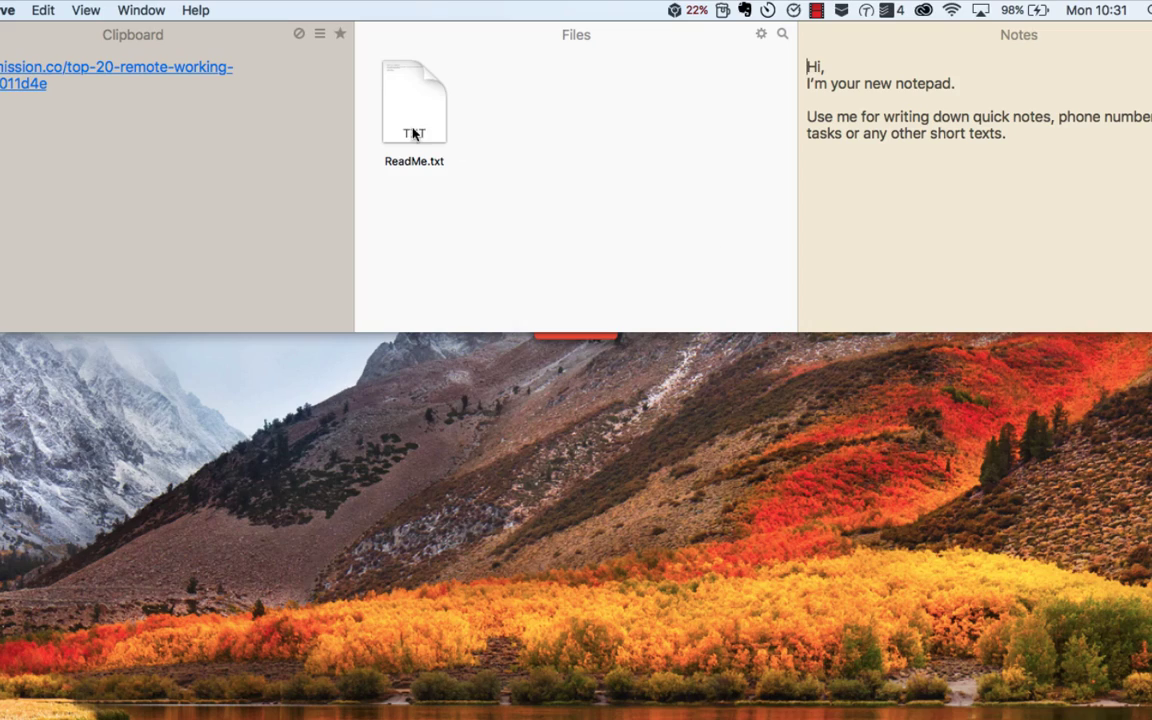
left_click(835, 538)
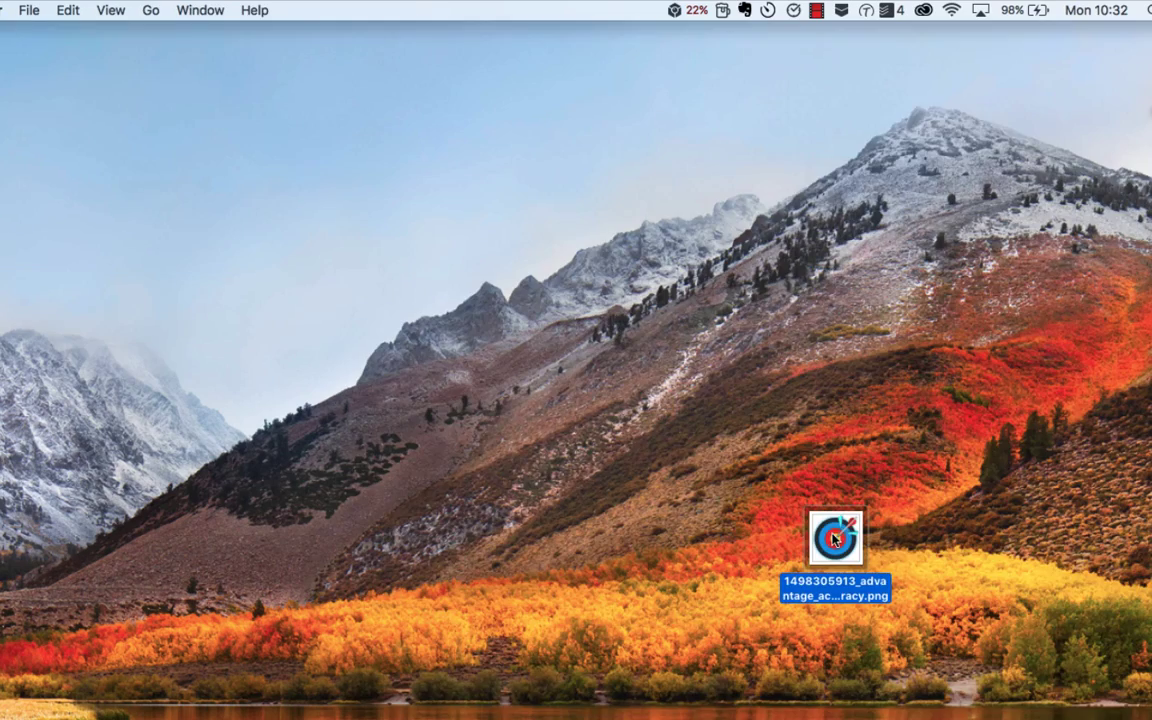
left_click(841, 10)
left_click(852, 31)
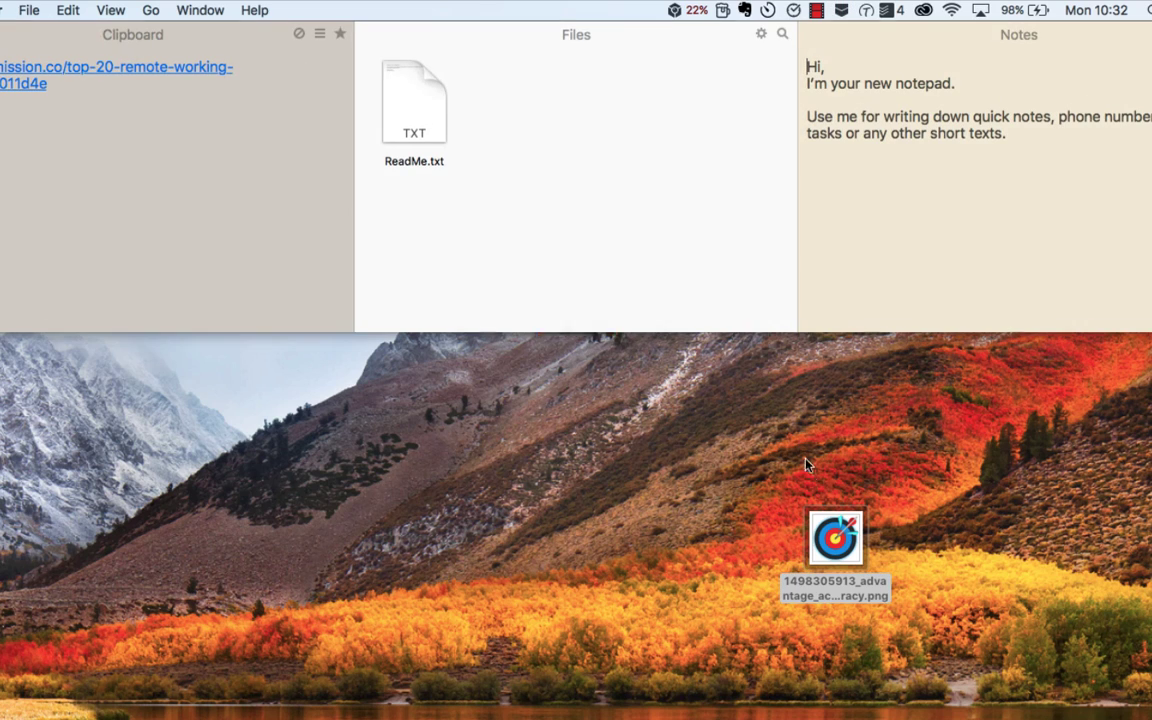
left_click_drag(835, 538, 512, 121)
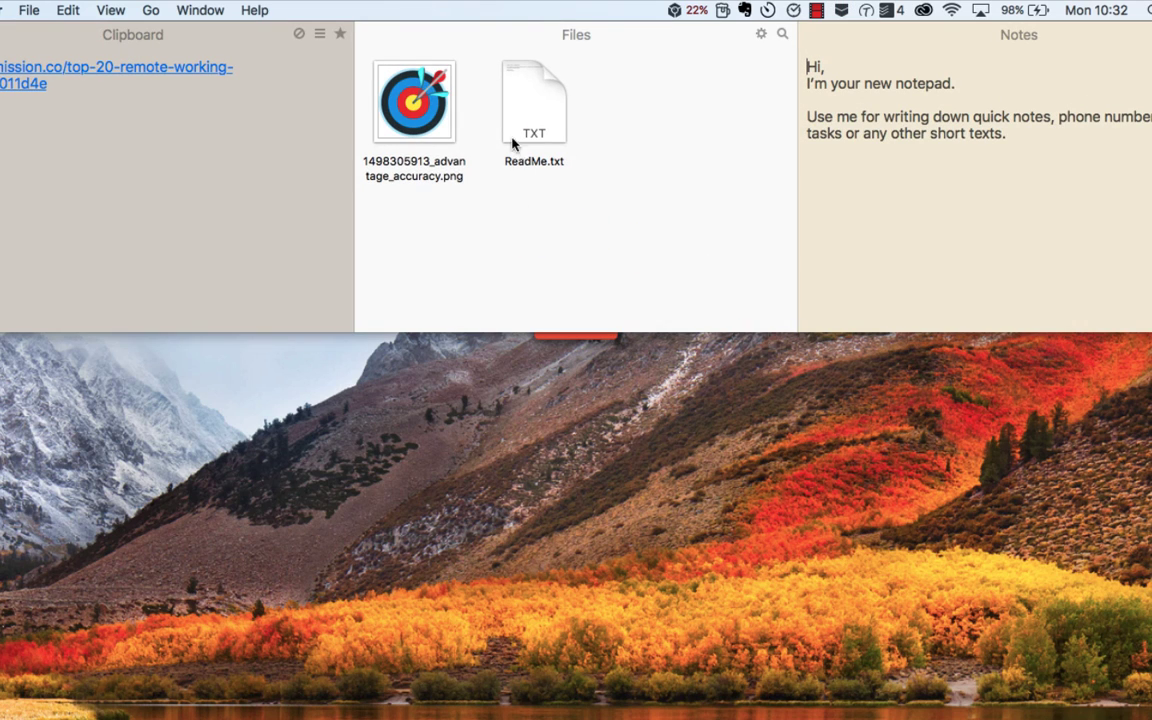
Append 't.com' to the clipboard text and write 'Hello everyone!' below the existing note
left_click(259, 110)
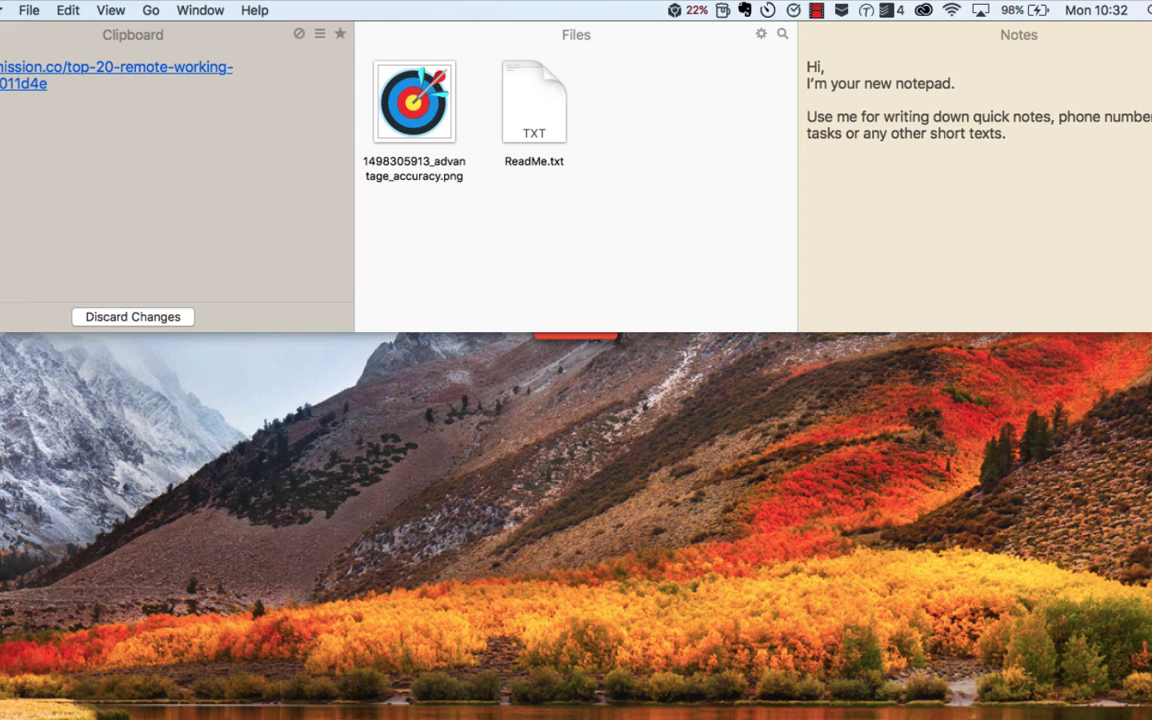
type("t.com")
left_click(1136, 235)
key("Return")
key("Return")
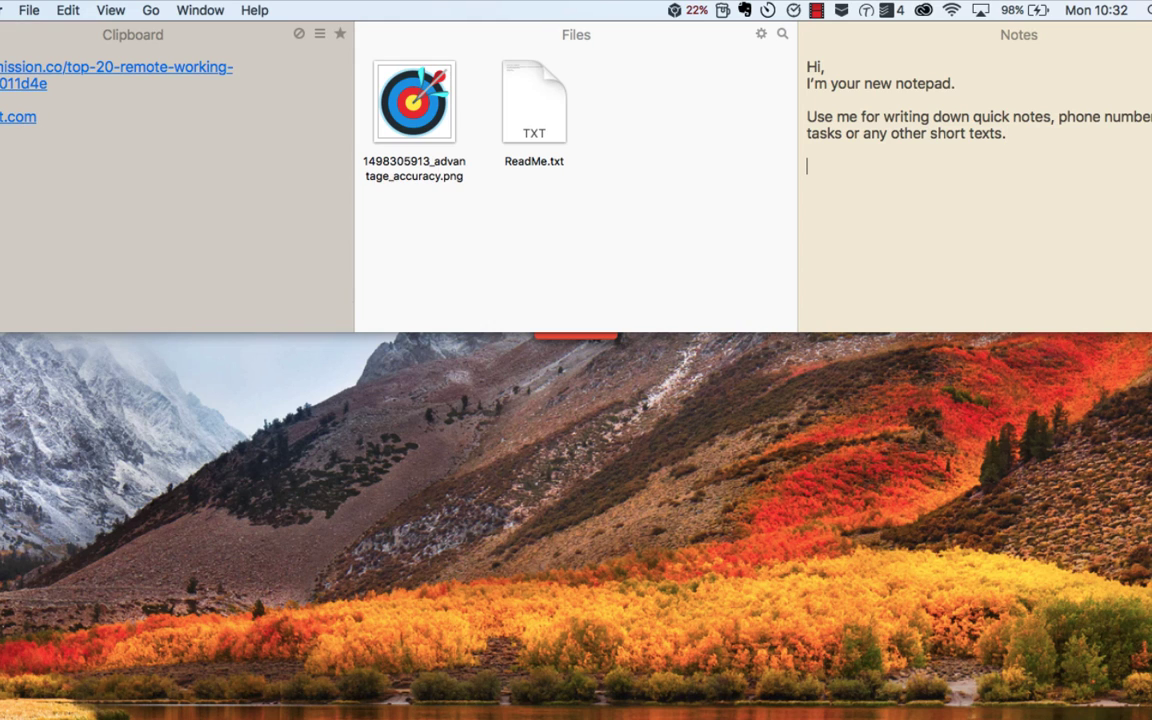
type("Hello everyone!")
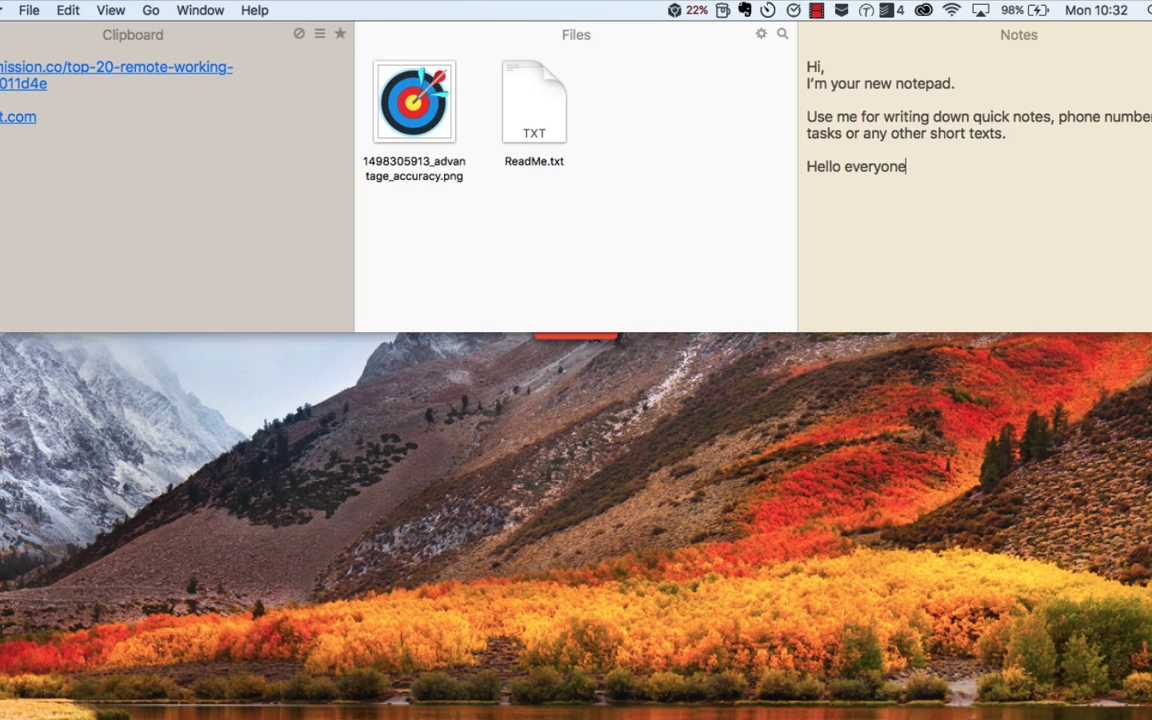
left_click(875, 400)
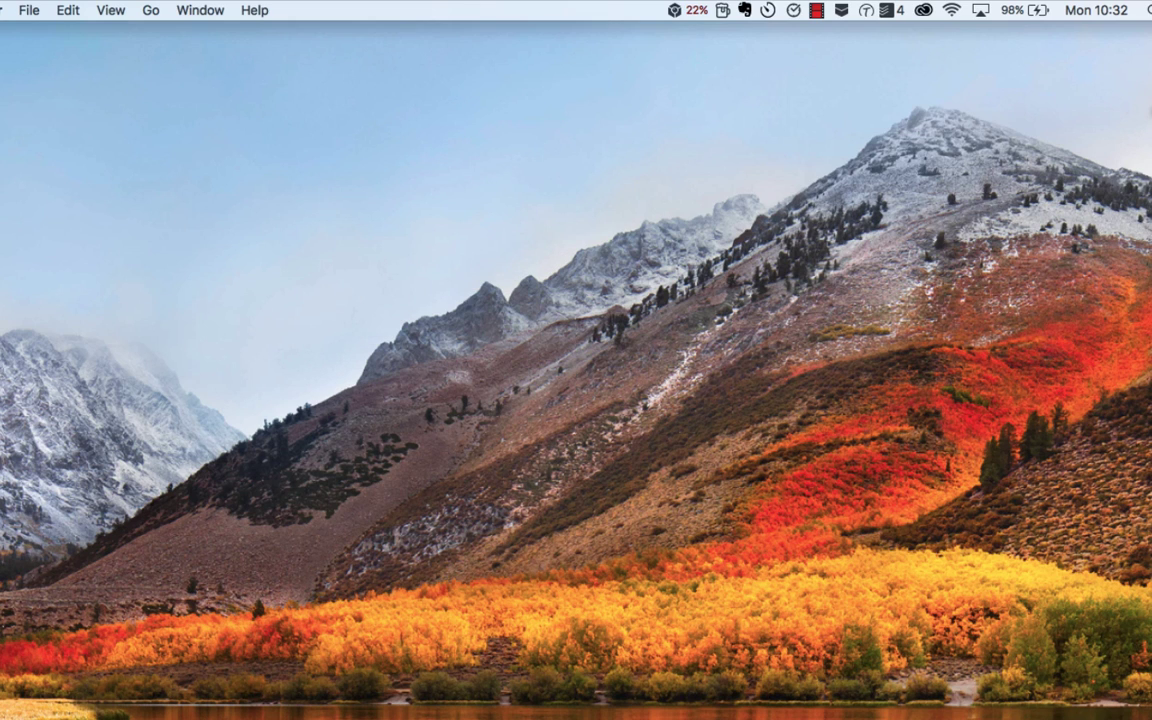
scroll(532, 10, "down", 2)
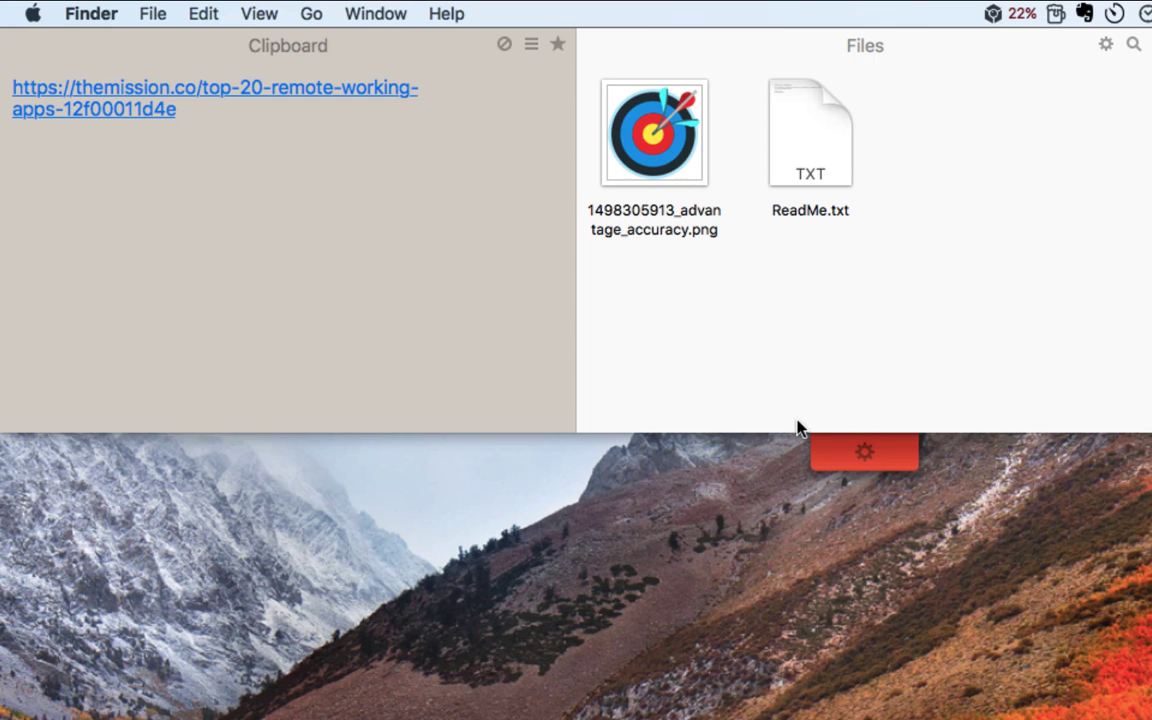
left_click(447, 151)
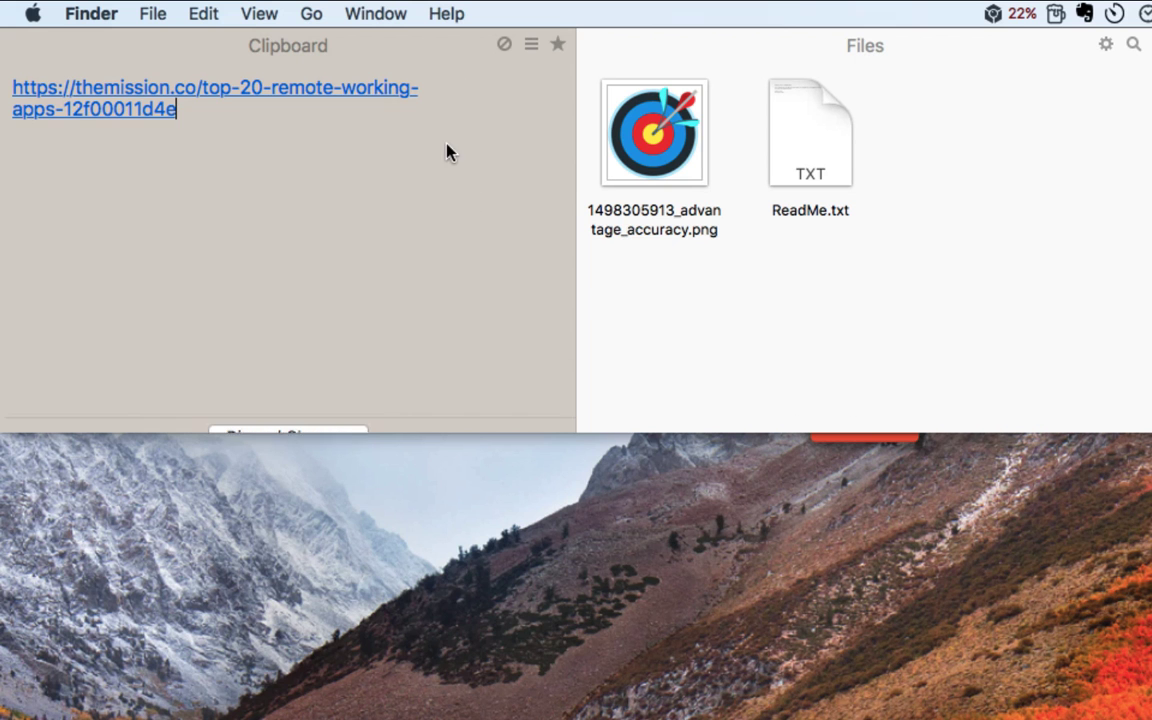
key("Return")
key("Return")
type("www.")
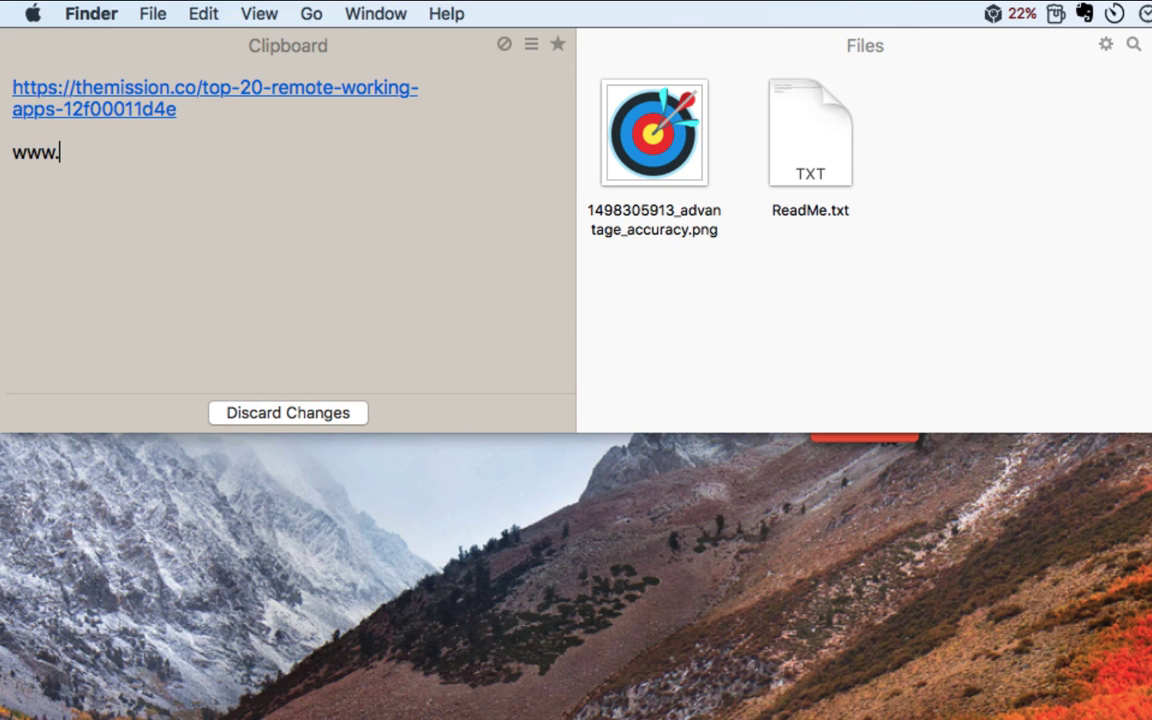
type("todoist.co")
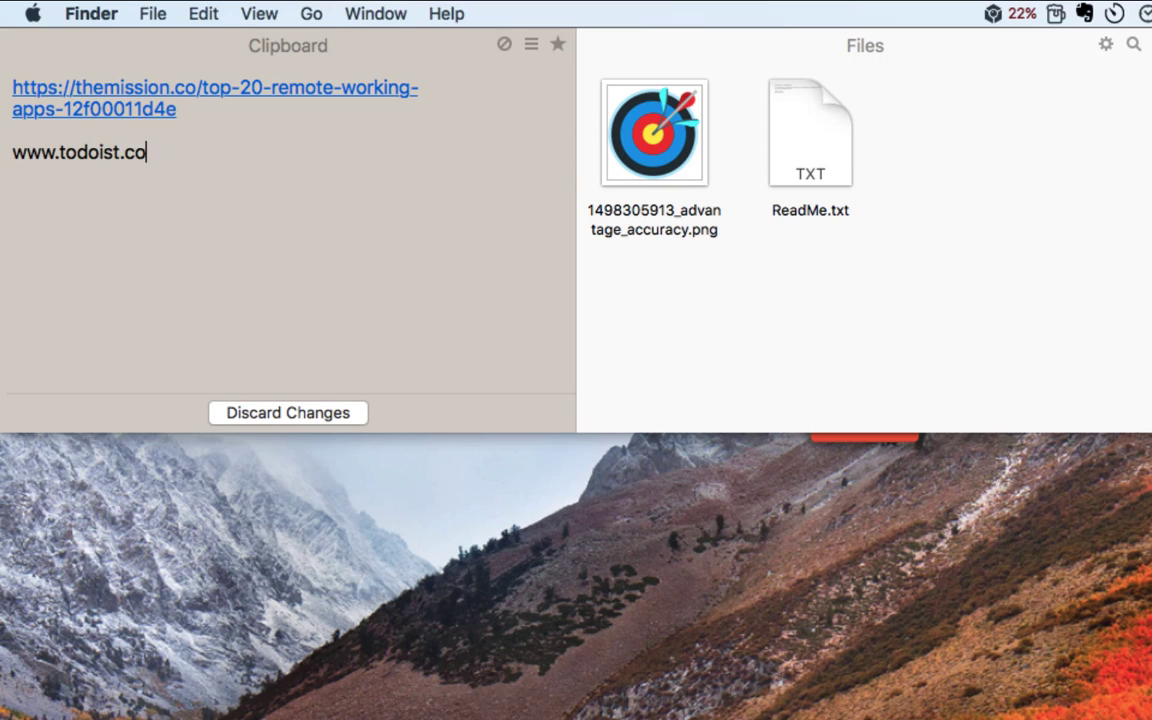
type("m")
left_click(953, 92)
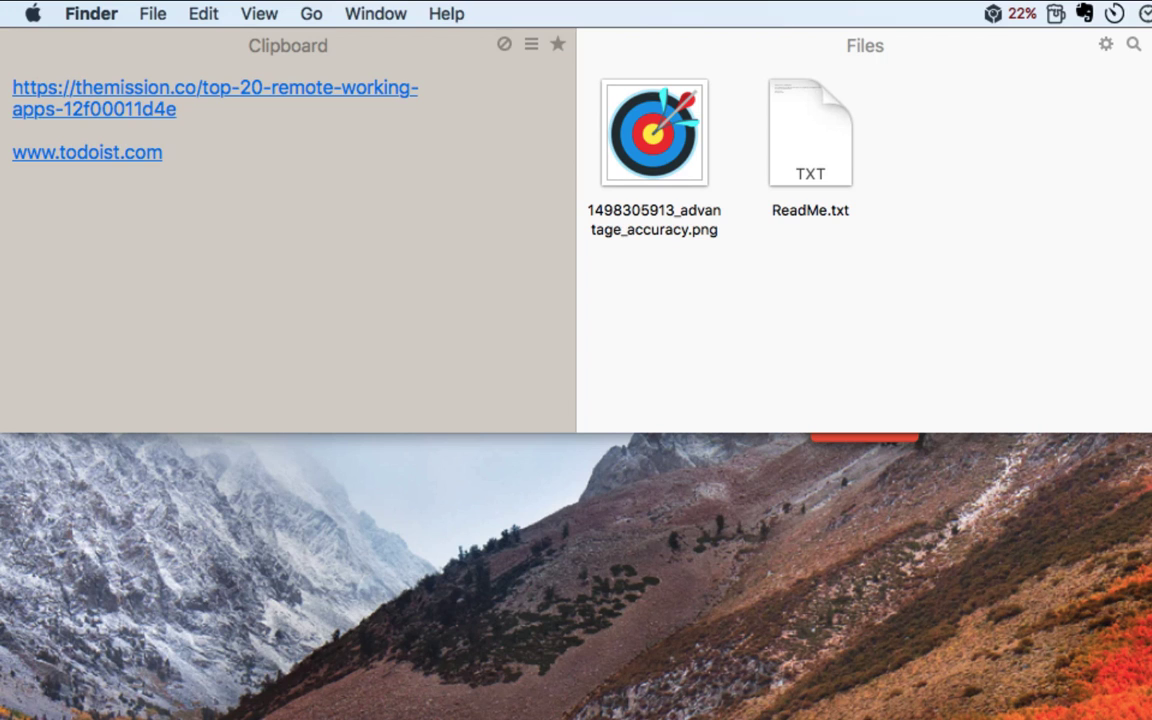